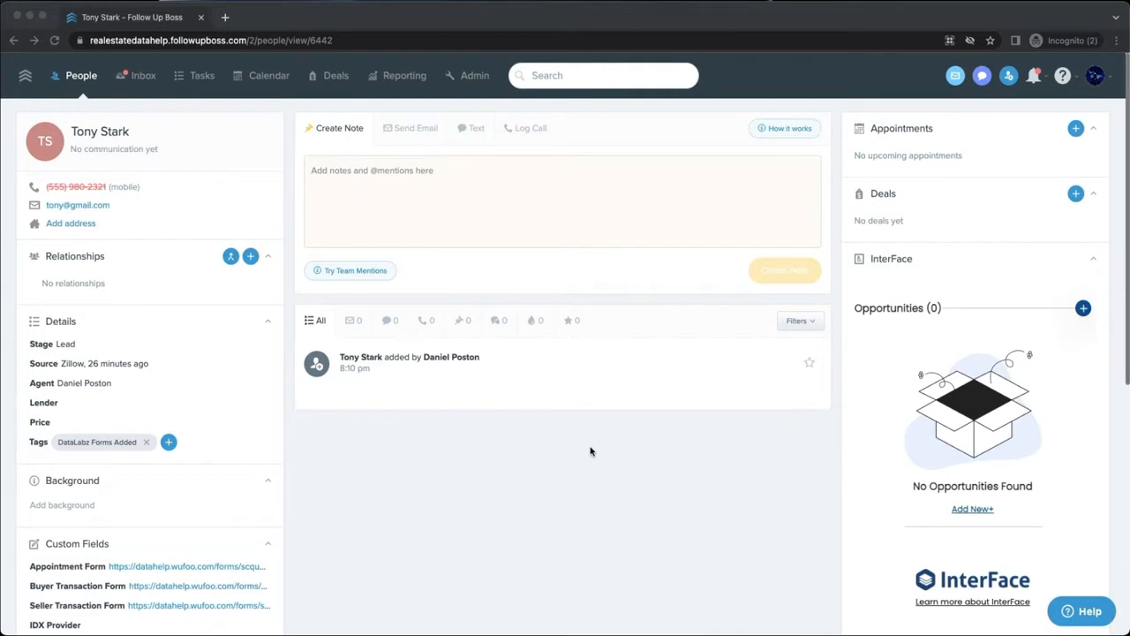
# Open the Appointment Form link in the lead's custom fields, review the form's fields, and close it
pyautogui.scroll(-1, 587, 452)
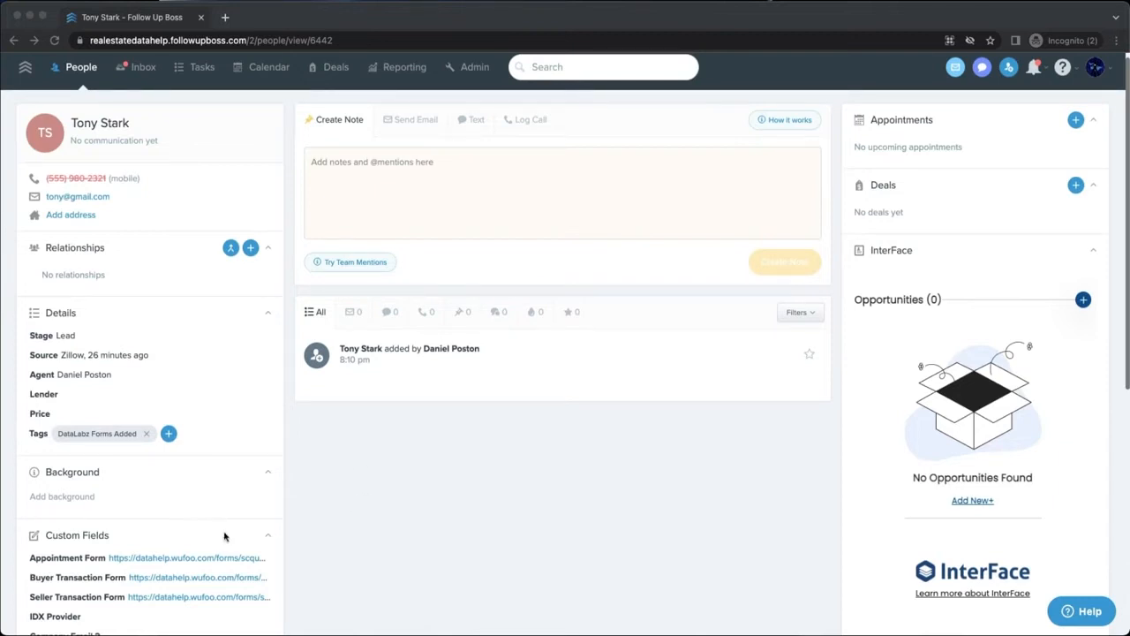
pyautogui.scroll(-1, 265, 530)
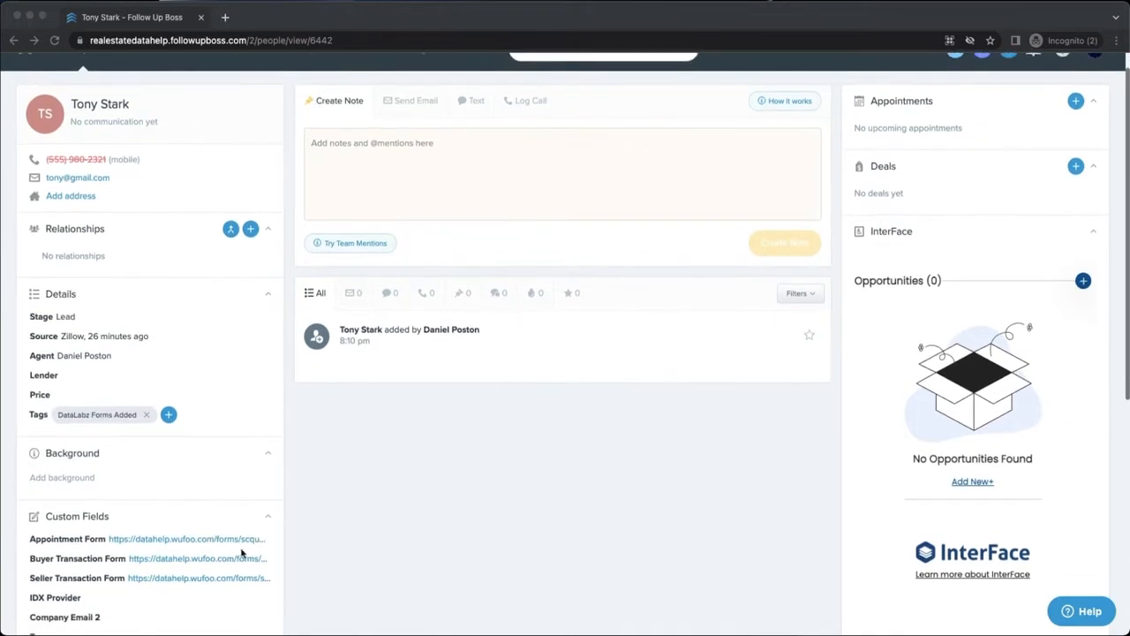
pyautogui.click(152, 539)
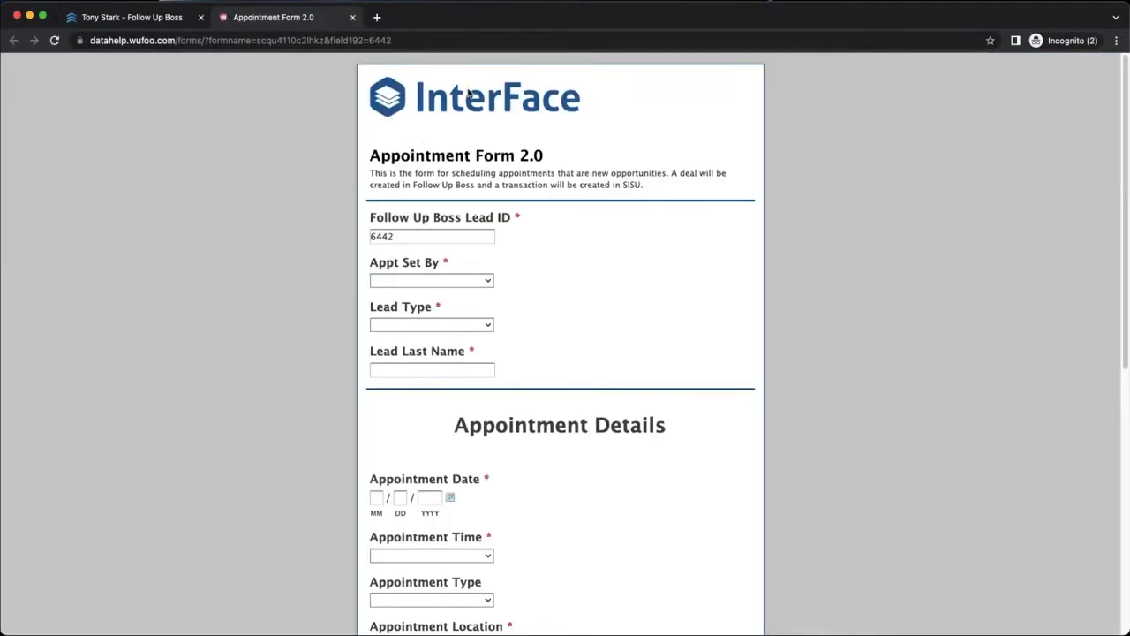
pyautogui.scroll(-1, 429, 172)
pyautogui.scroll(-5, 419, 191)
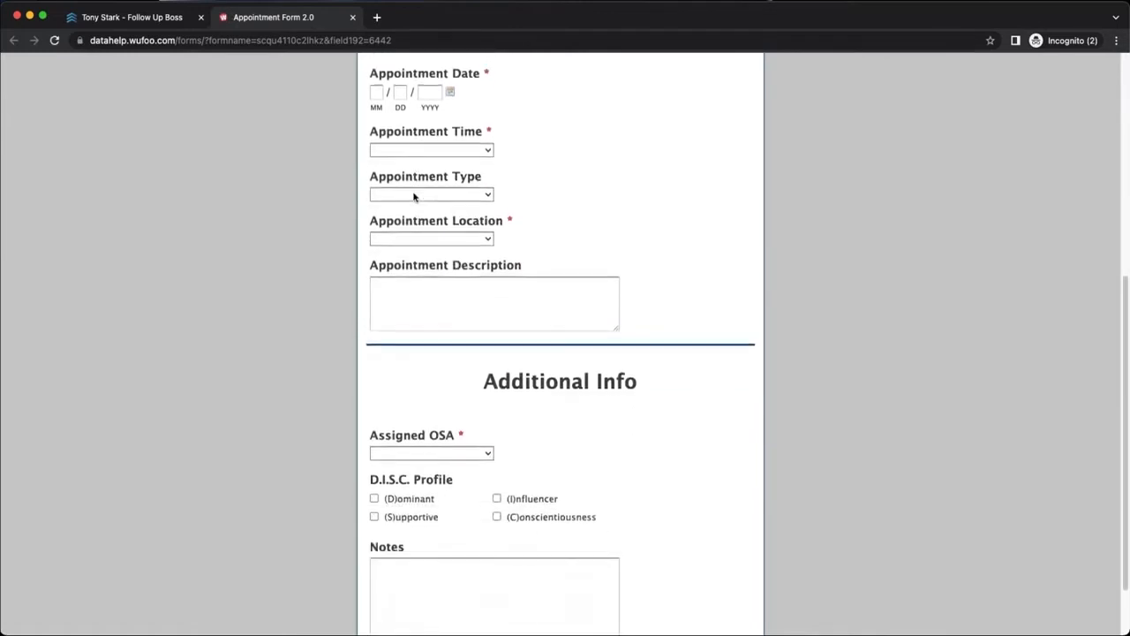
pyautogui.scroll(5, 425, 256)
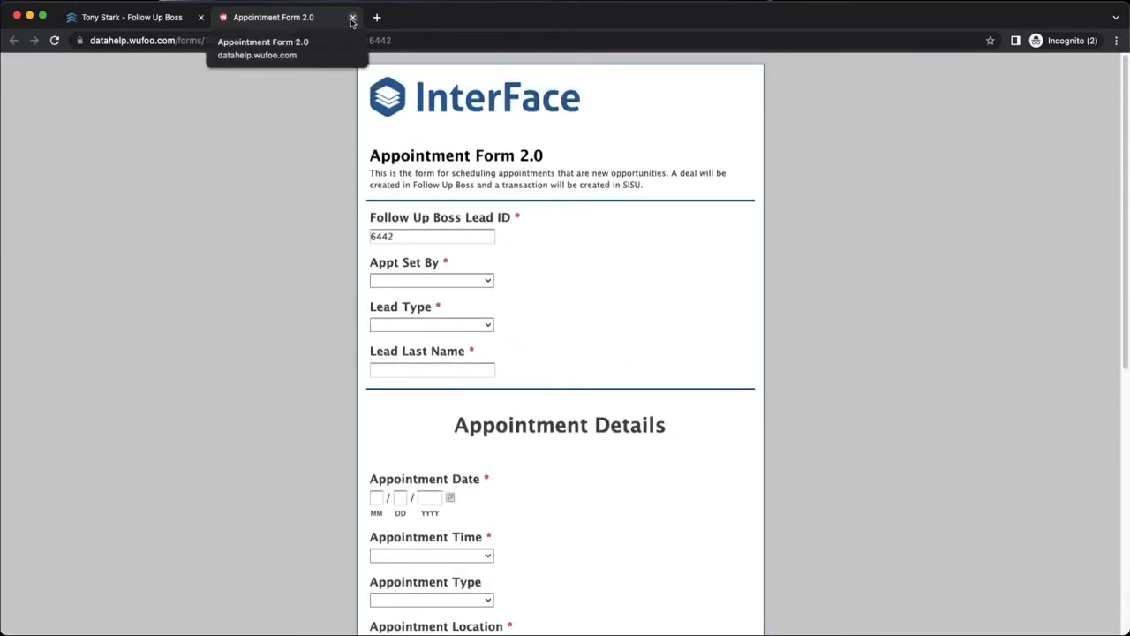
pyautogui.click(351, 17)
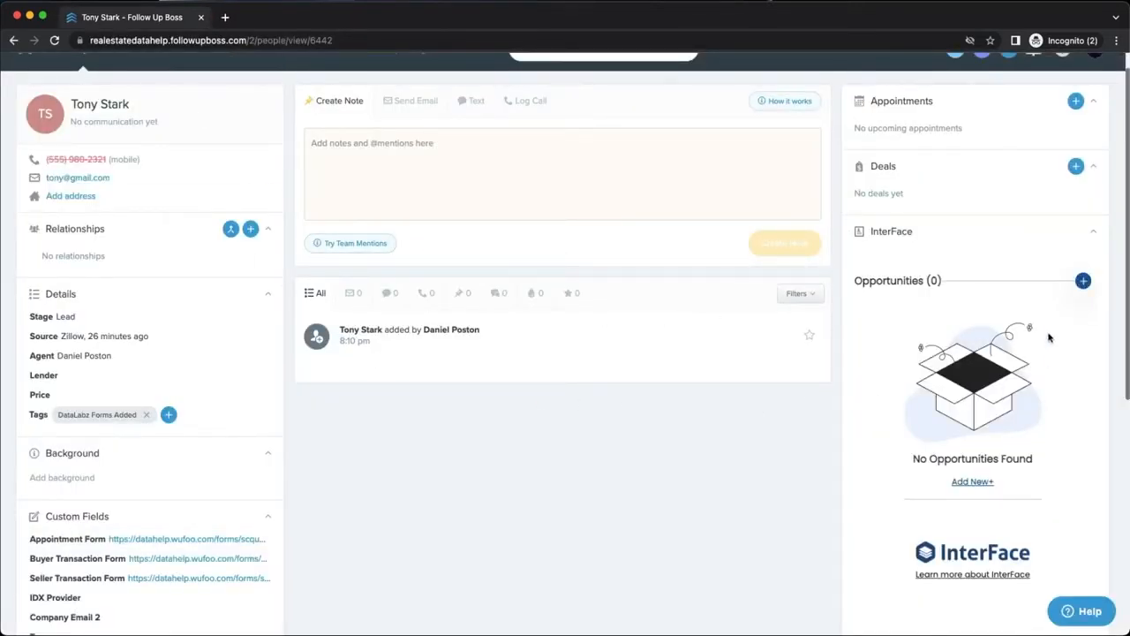
# Start a new InterFace opportunity for the lead at the Appointment Set stage
pyautogui.click(1083, 283)
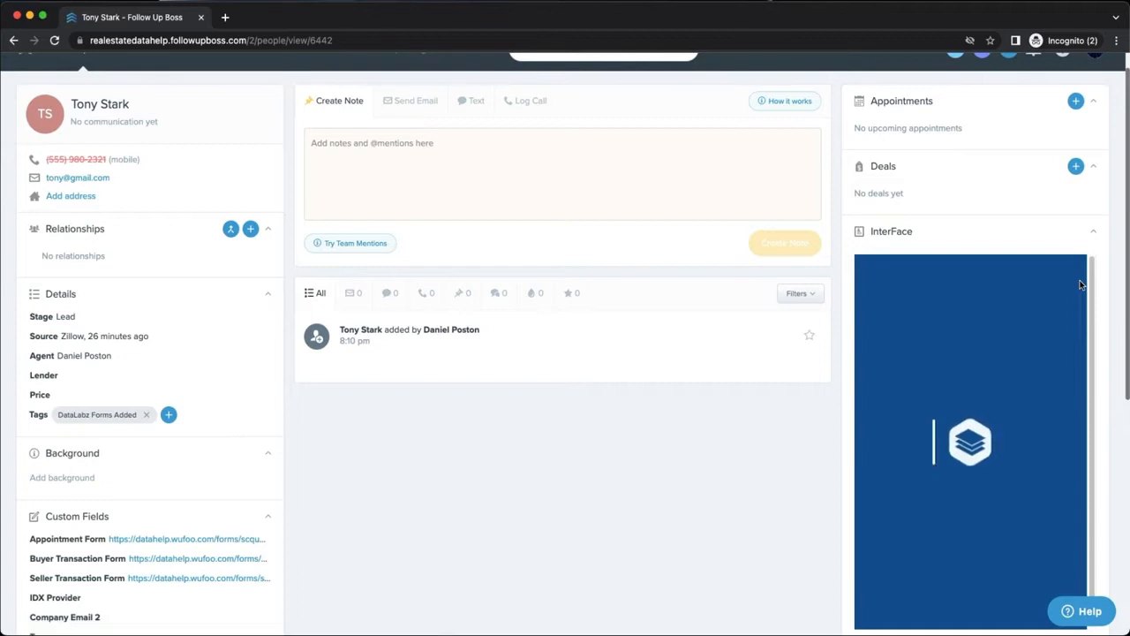
pyautogui.scroll(-1, 1102, 327)
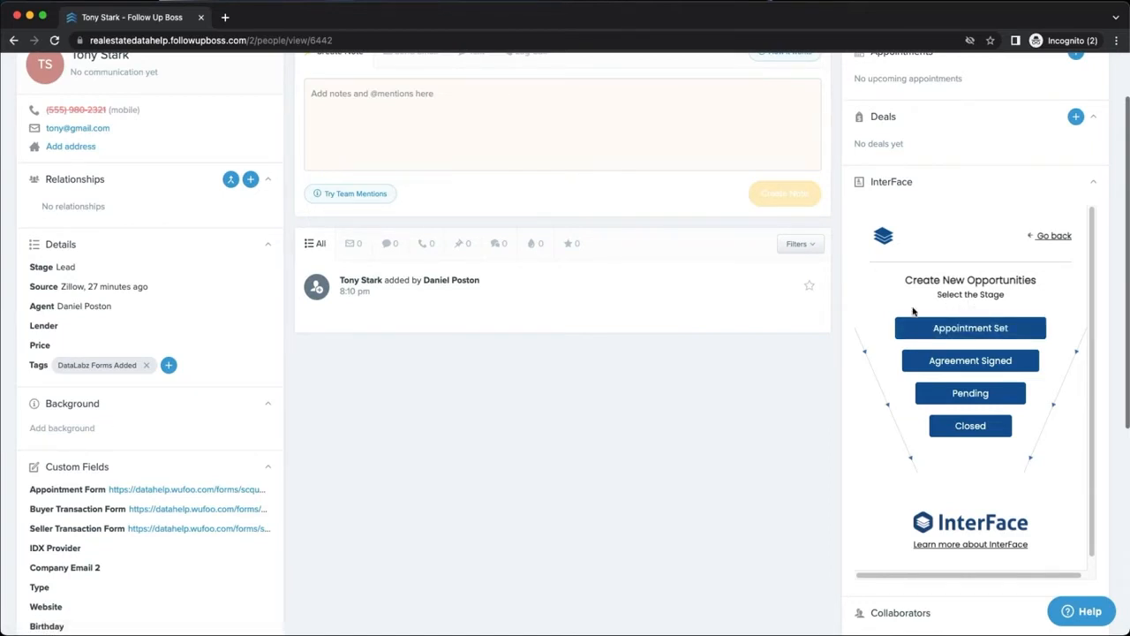
pyautogui.click(969, 328)
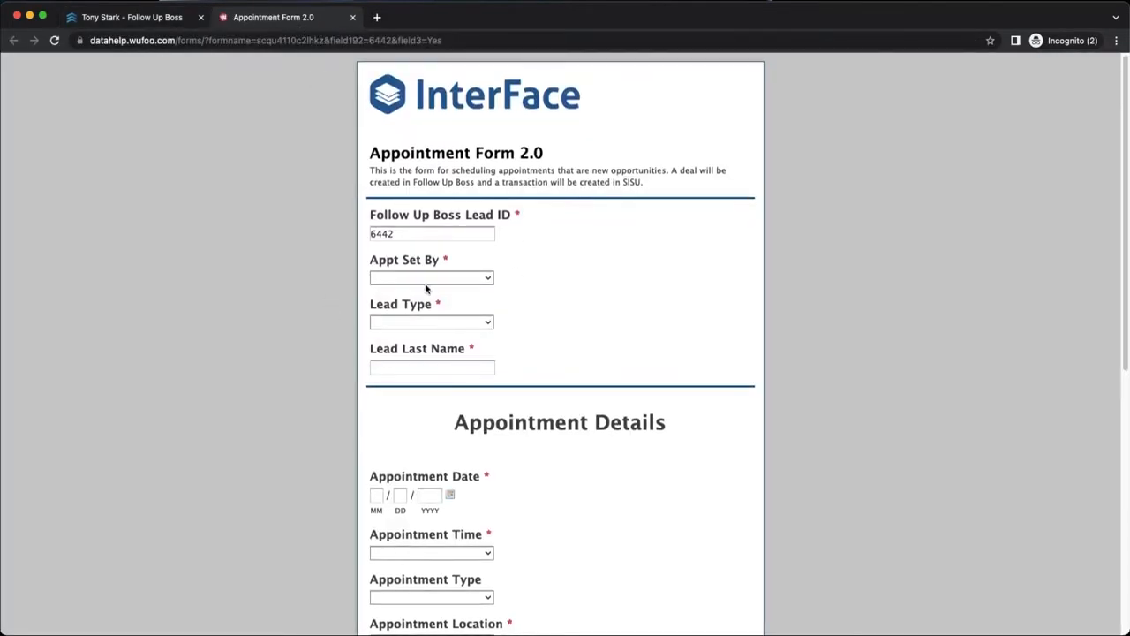
# Set Appt Set By to ISA and choose the second listed team member as the ISA
pyautogui.scroll(-2, 338, 288)
pyautogui.scroll(1, 527, 186)
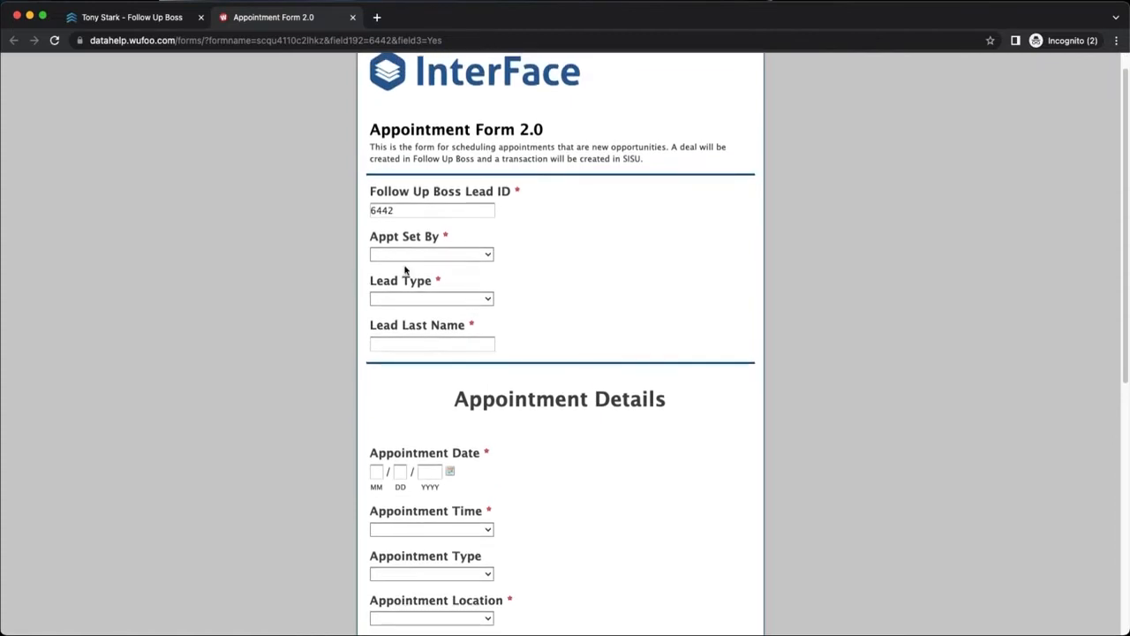
pyautogui.click(417, 256)
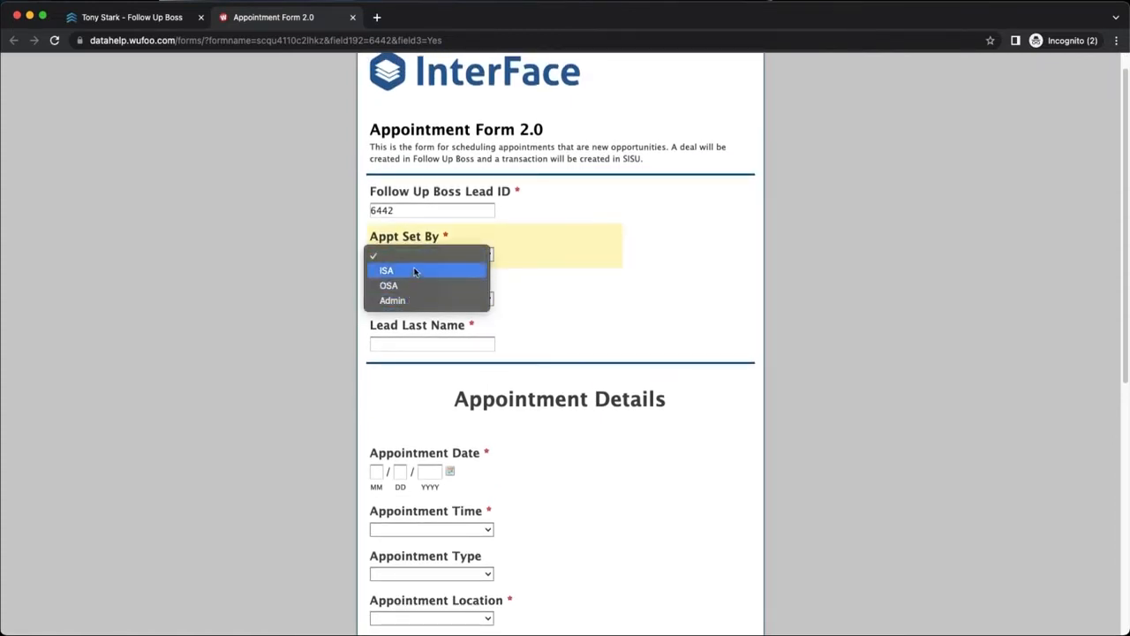
pyautogui.click(399, 270)
pyautogui.scroll(-1, 354, 303)
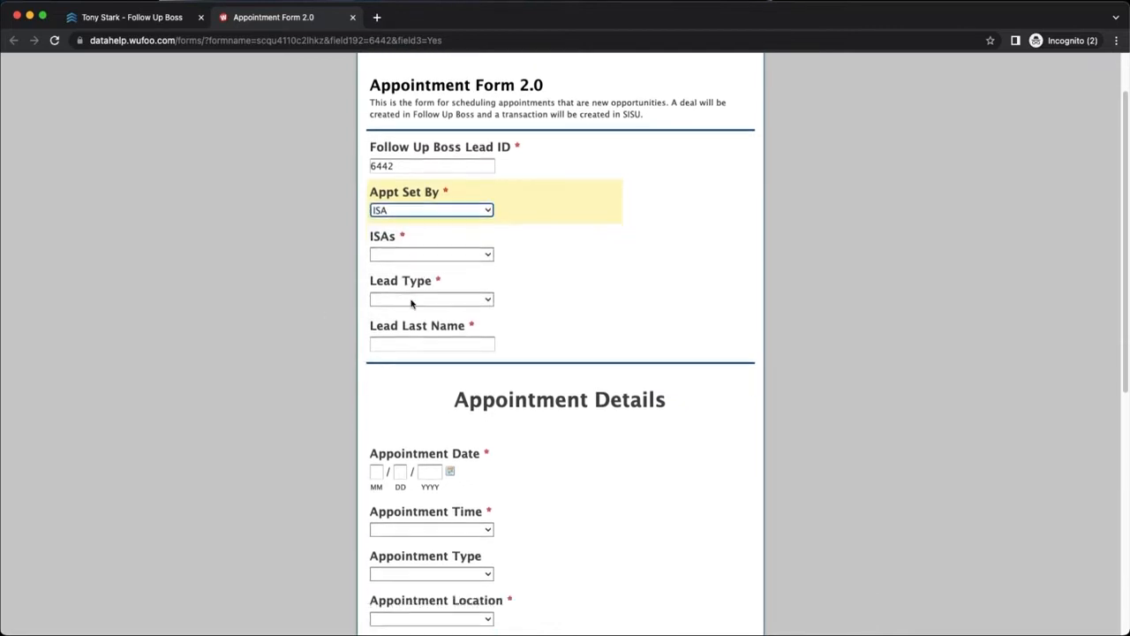
pyautogui.click(430, 255)
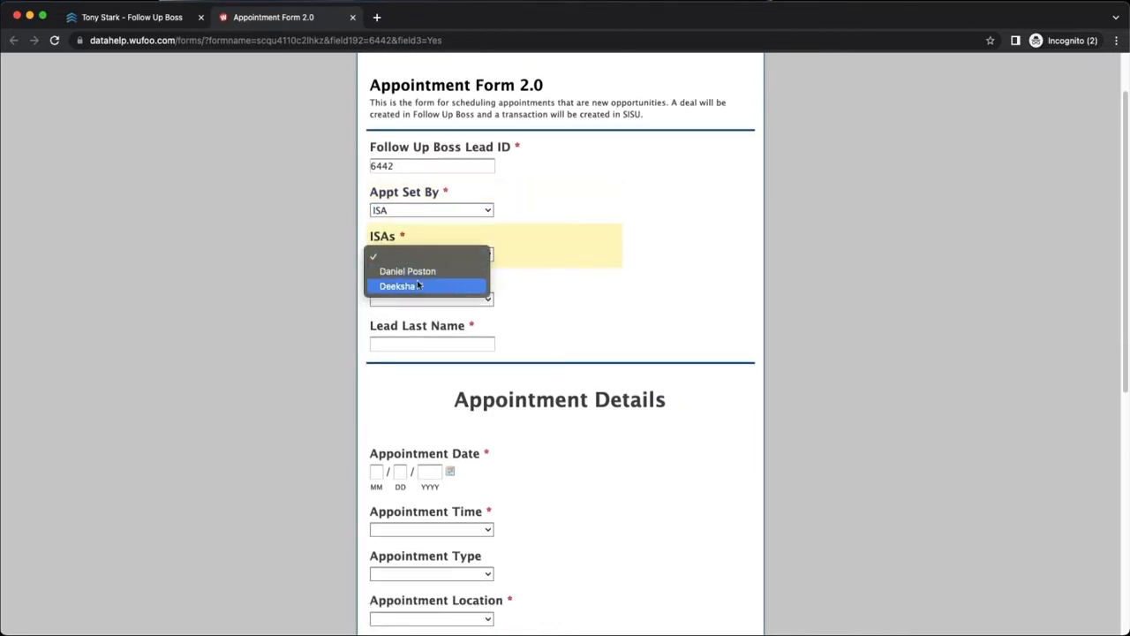
pyautogui.click(416, 284)
# Set Lead Type to BuyerSeller and review the form's Buyer and Seller sections
pyautogui.click(412, 300)
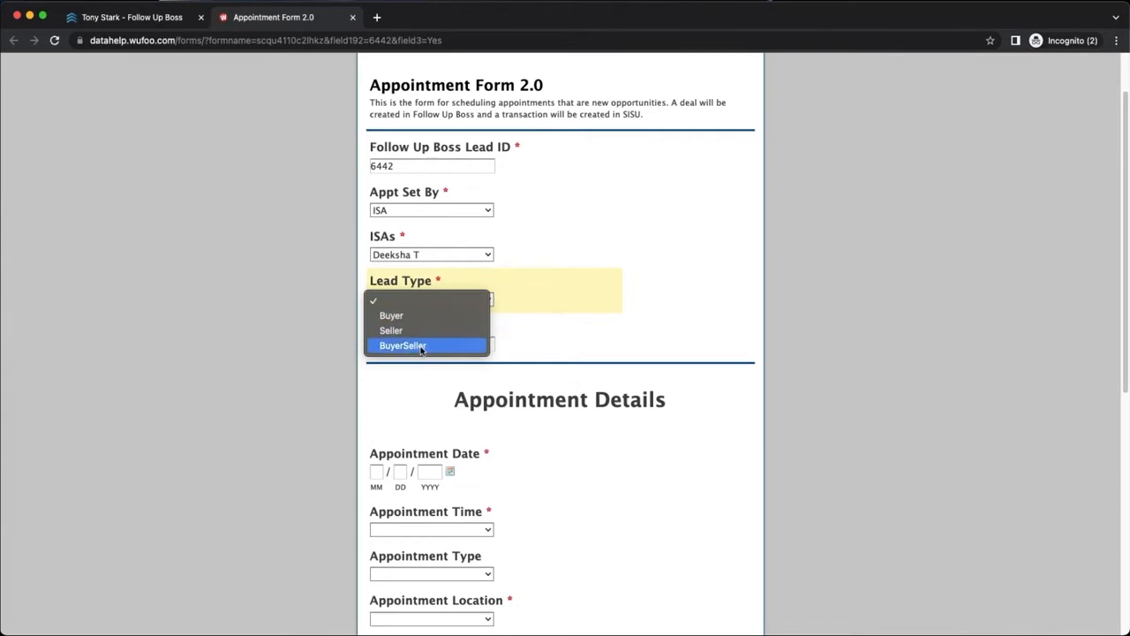
pyautogui.click(421, 347)
pyautogui.scroll(-8, 421, 353)
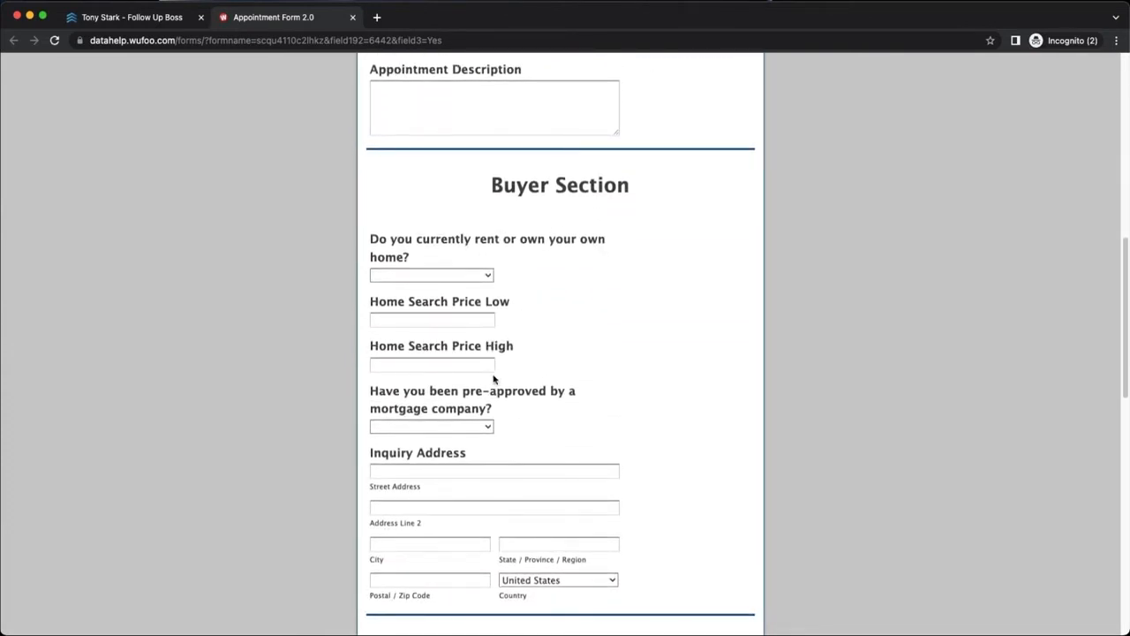
pyautogui.scroll(-2, 507, 380)
pyautogui.scroll(-6, 521, 387)
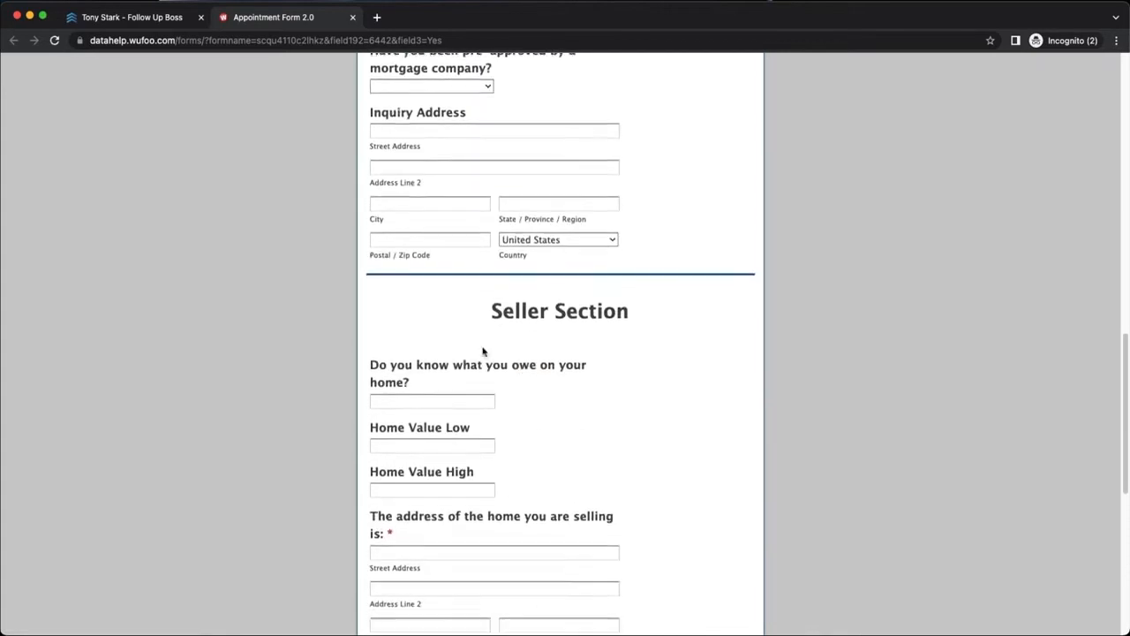
pyautogui.scroll(-8, 522, 307)
pyautogui.scroll(5, 480, 225)
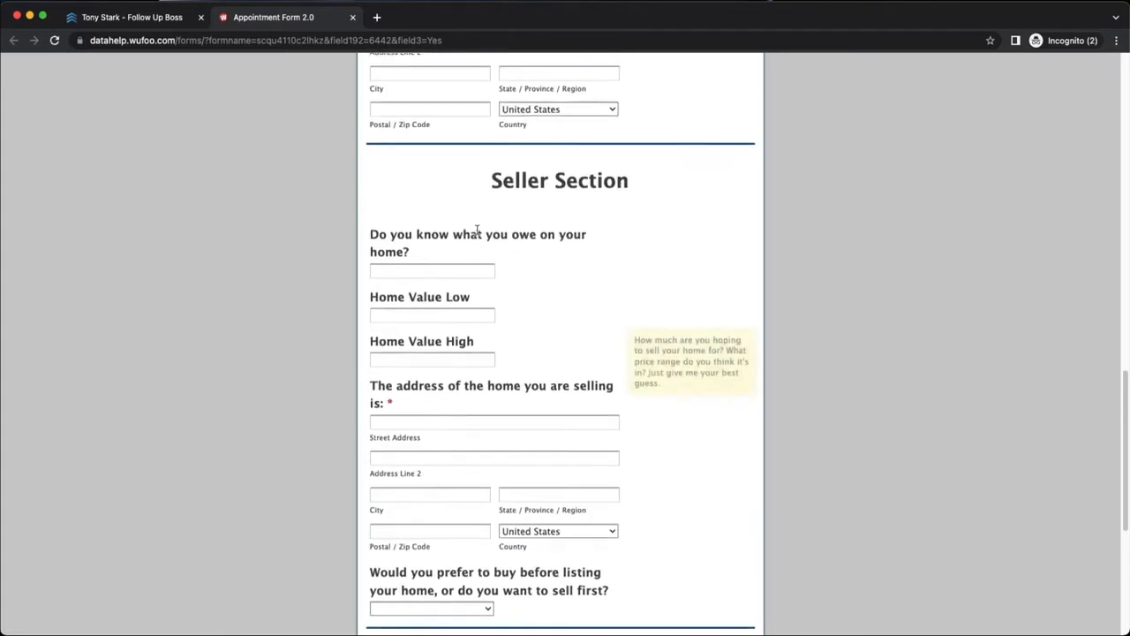
pyautogui.scroll(5, 468, 285)
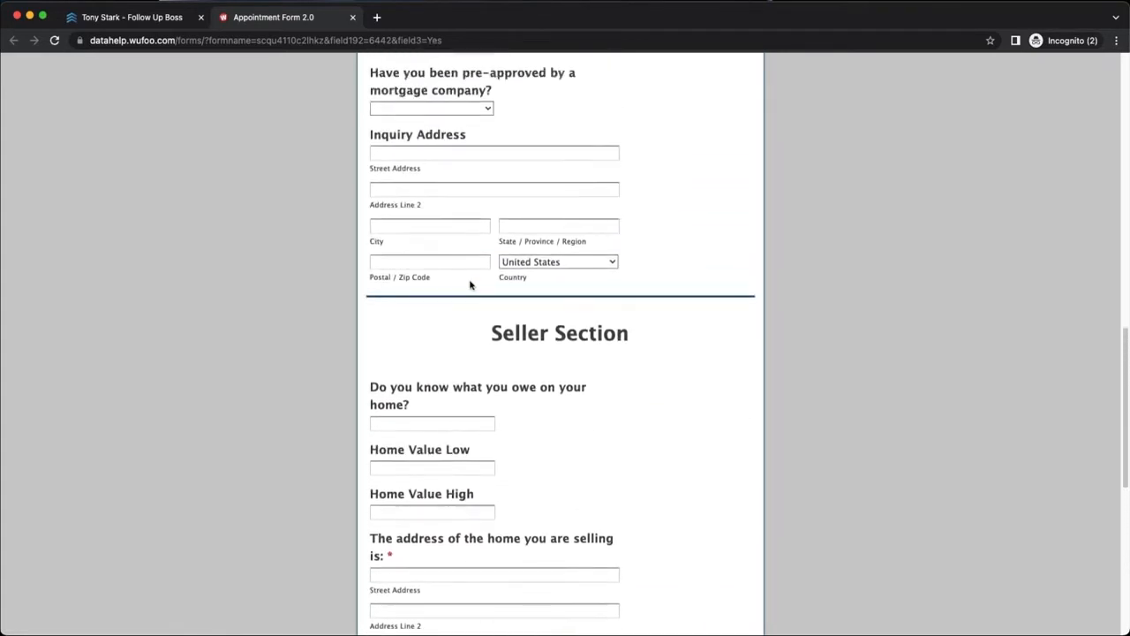
pyautogui.scroll(4, 463, 285)
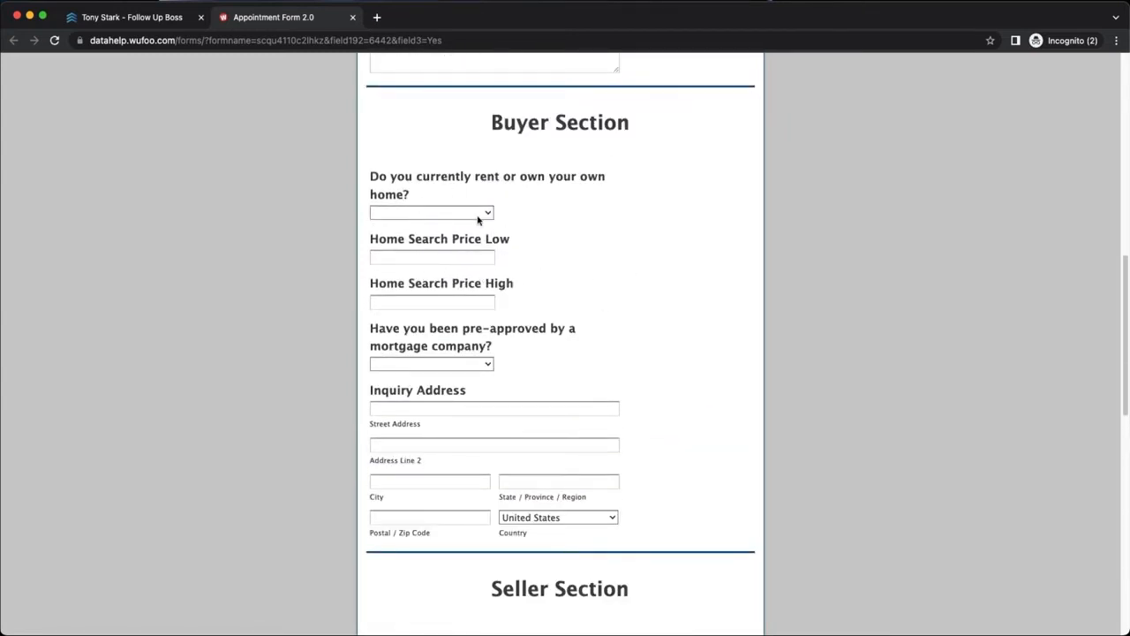
pyautogui.scroll(-12, 478, 215)
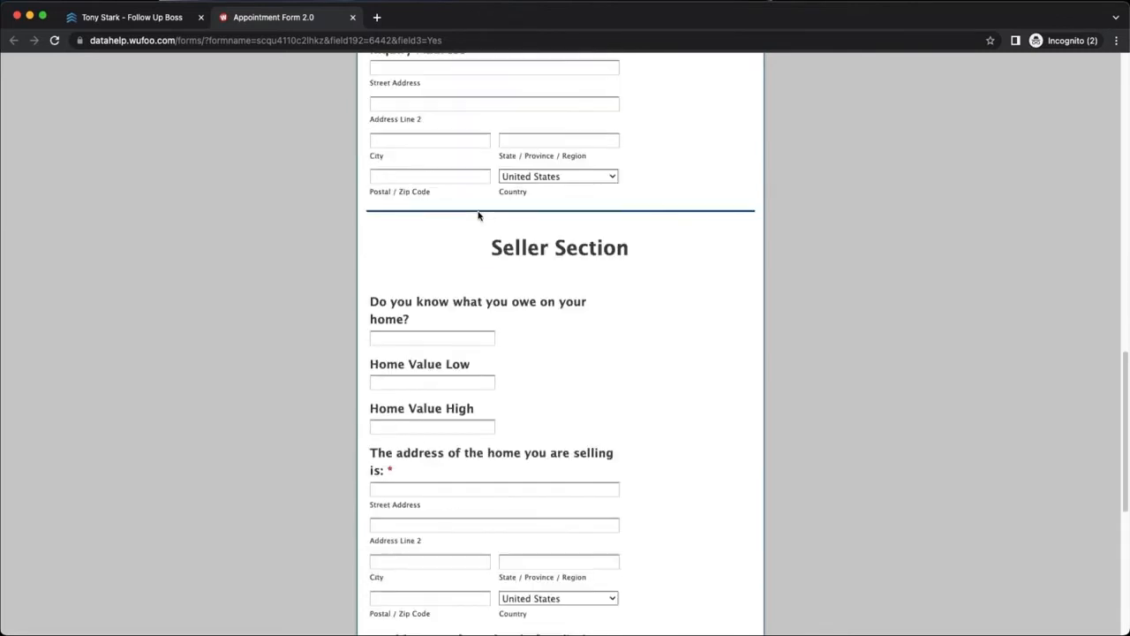
pyautogui.scroll(-4, 479, 214)
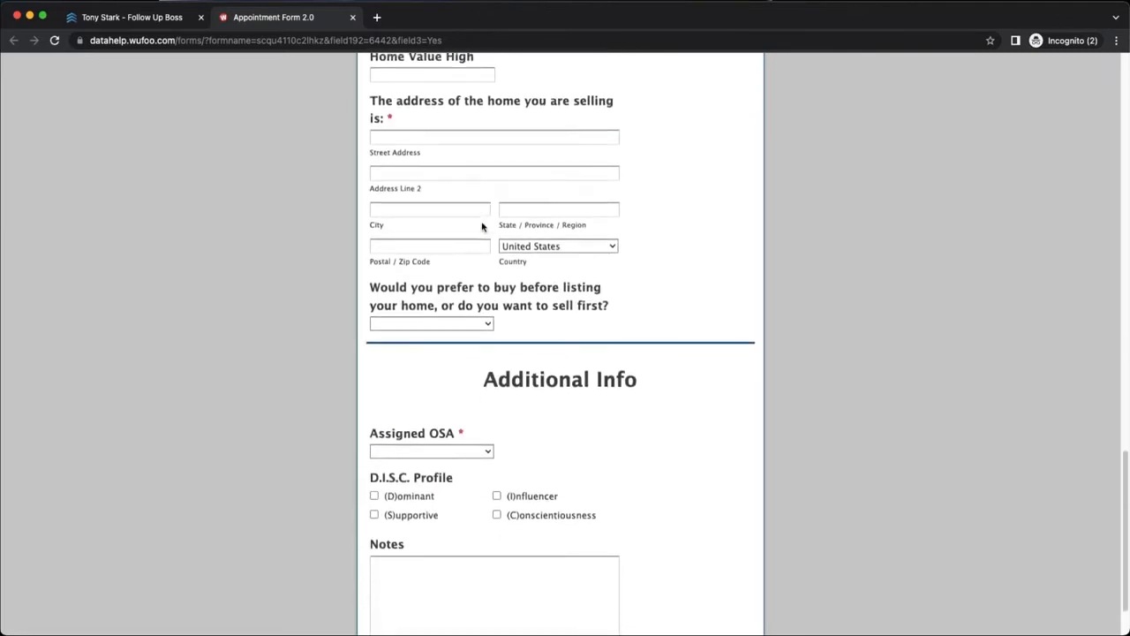
pyautogui.scroll(10, 485, 227)
pyautogui.scroll(20, 482, 227)
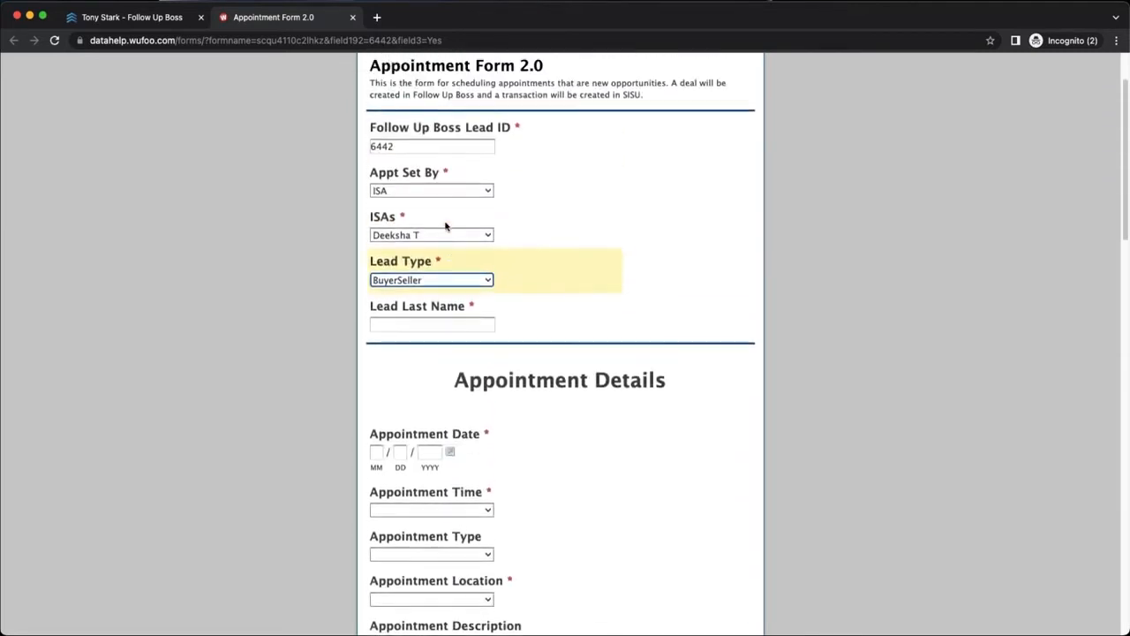
# Set Lead Type to Buyer and enter the lead's last name
pyautogui.click(402, 370)
pyautogui.click(456, 339)
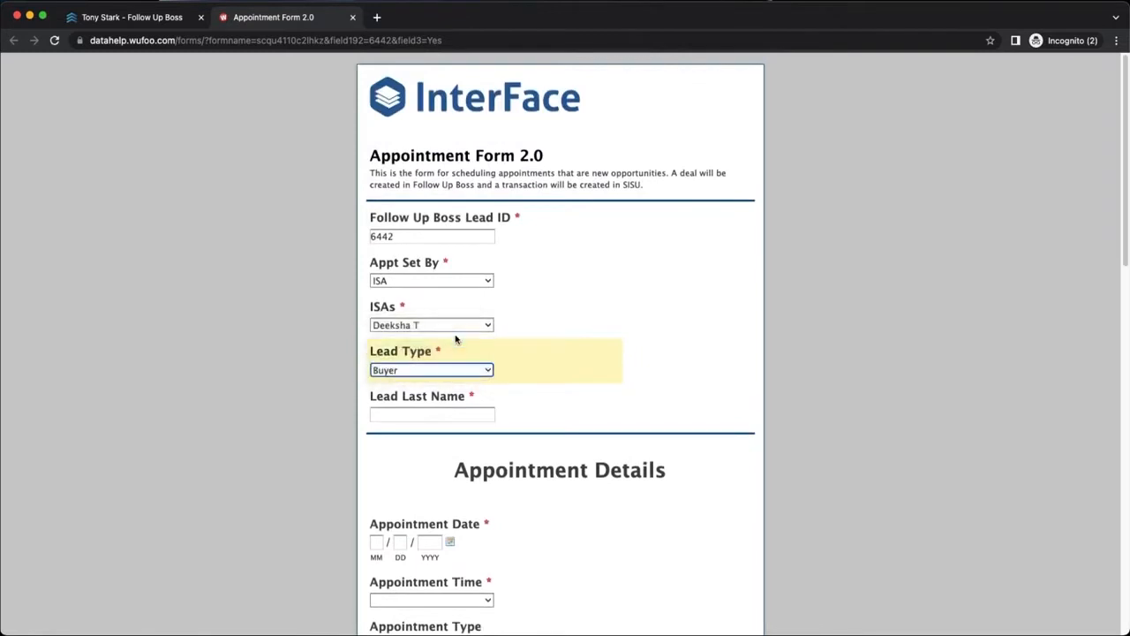
pyautogui.scroll(-2, 407, 340)
pyautogui.click(405, 356)
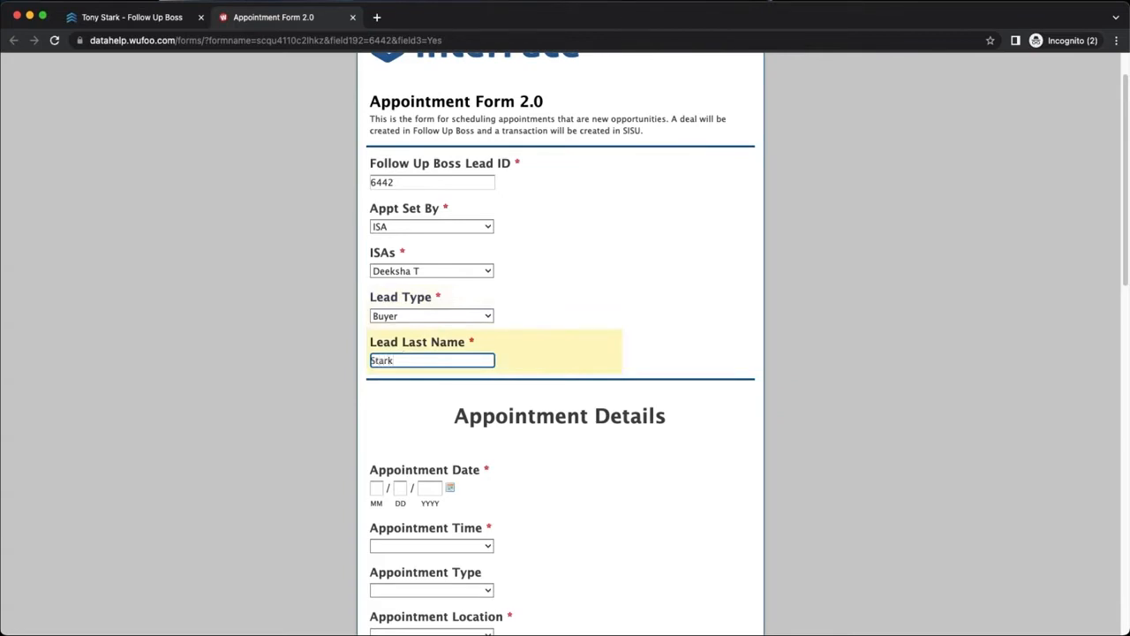
# Set the appointment date to 07/21/2022 and the time to 01:00 PM
pyautogui.scroll(-5, 420, 371)
pyautogui.click(450, 223)
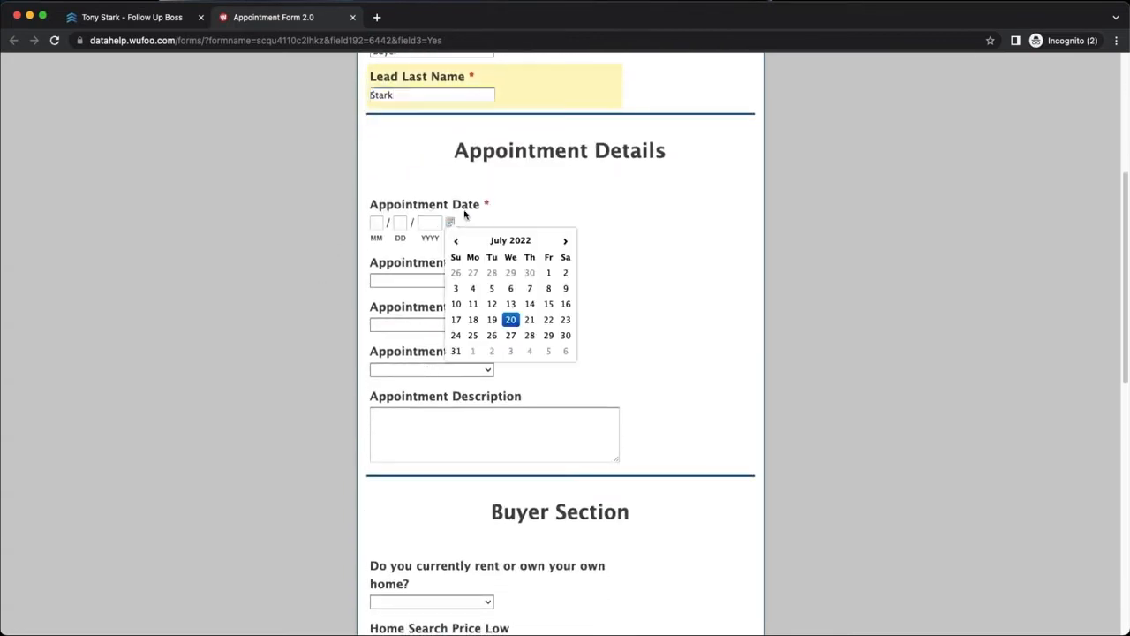
pyautogui.click(529, 320)
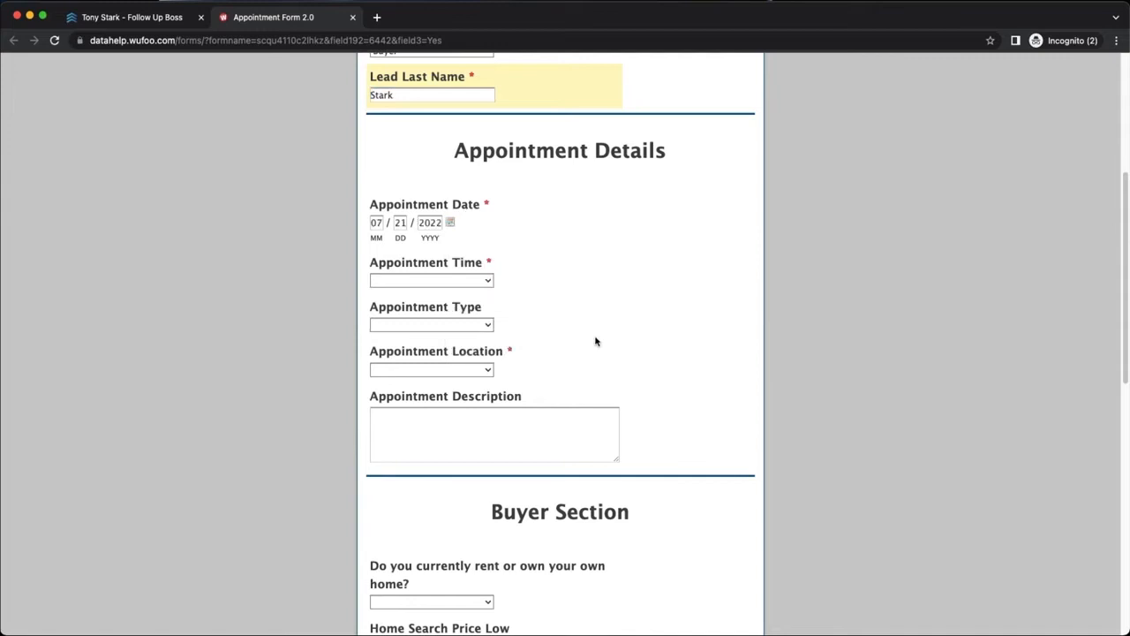
pyautogui.click(409, 280)
pyautogui.scroll(-3, 403, 360)
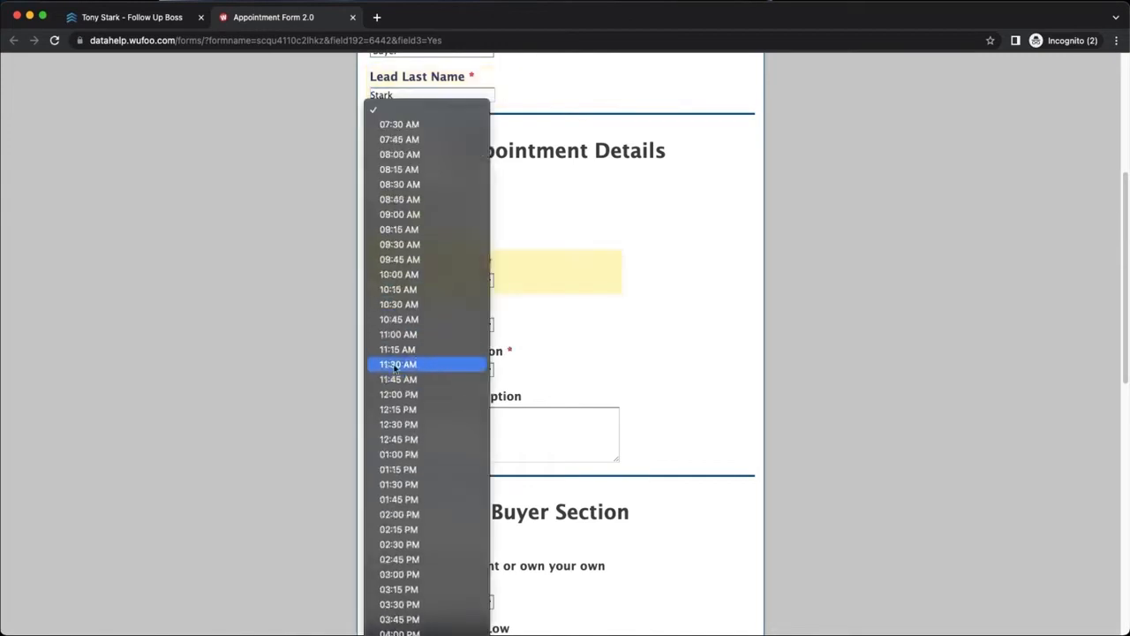
pyautogui.click(406, 453)
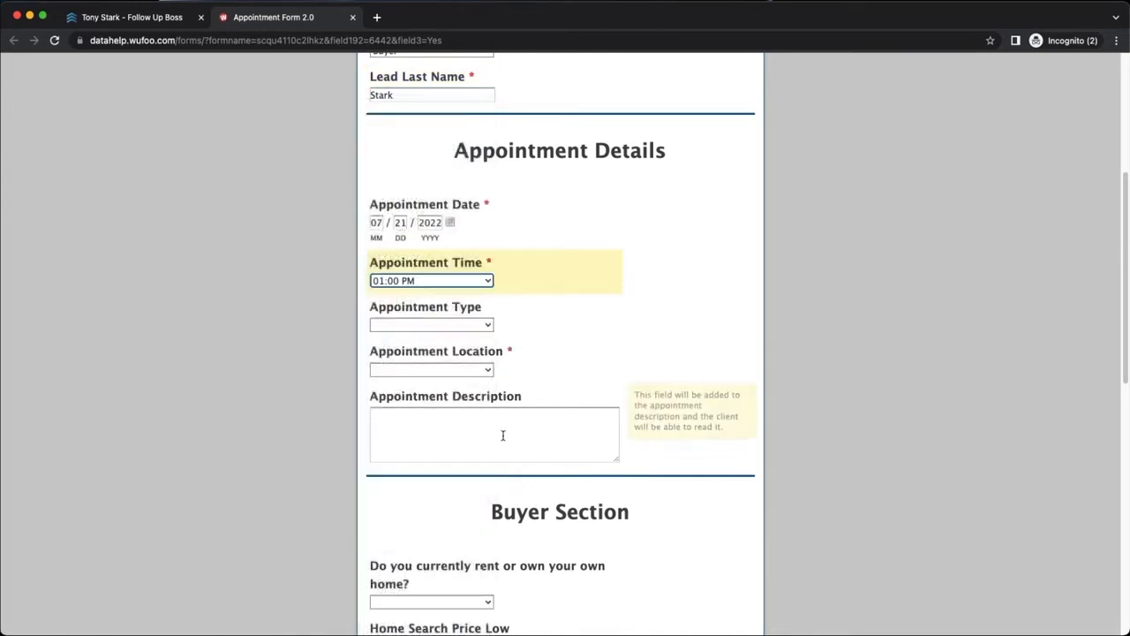
# Set the appointment type to Buyer consultation and the appointment location to Office
pyautogui.click(427, 325)
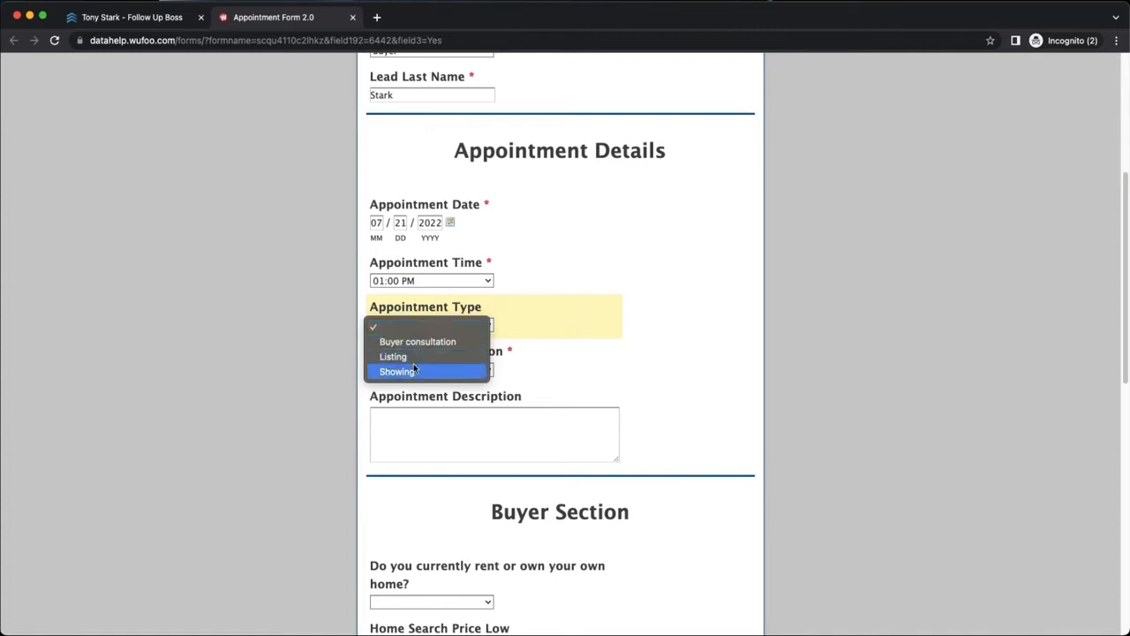
pyautogui.click(413, 343)
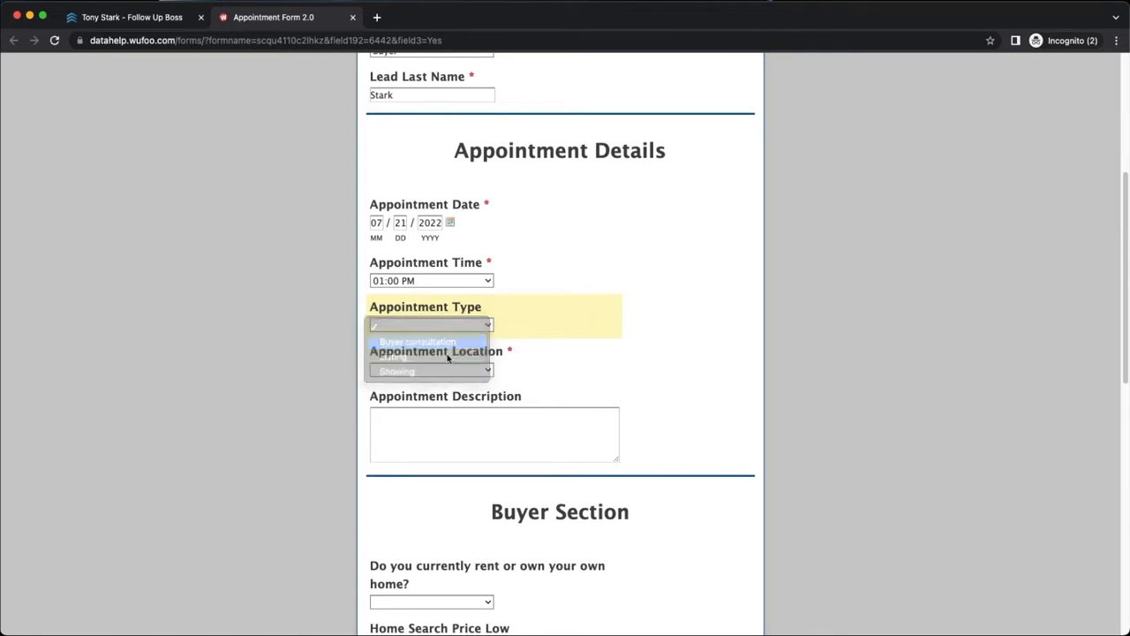
pyautogui.scroll(-1, 353, 344)
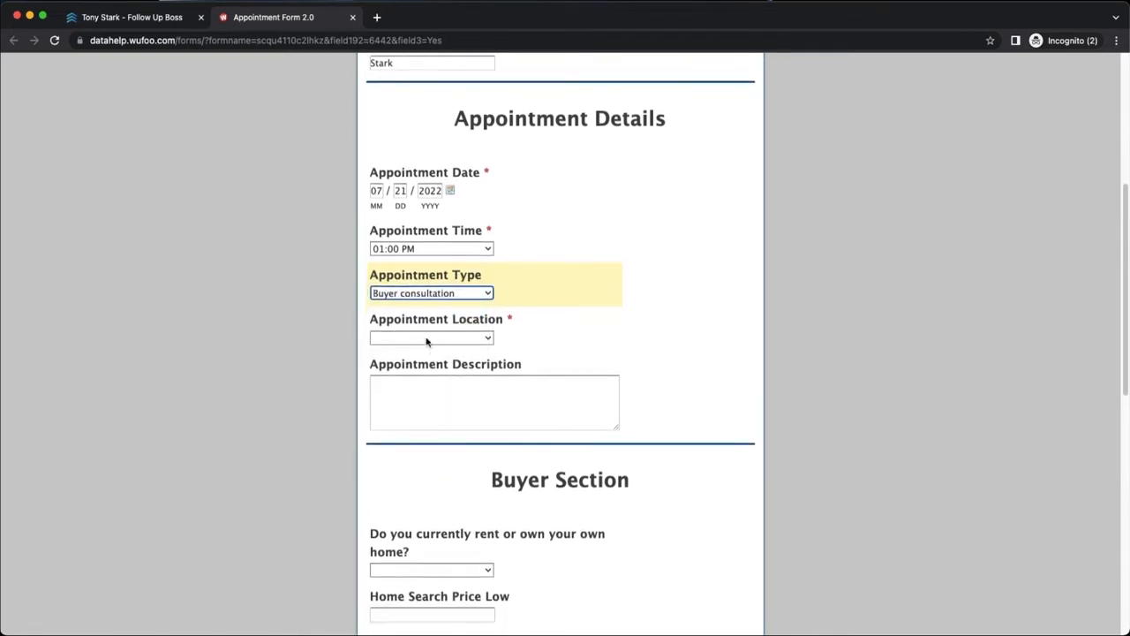
pyautogui.click(428, 339)
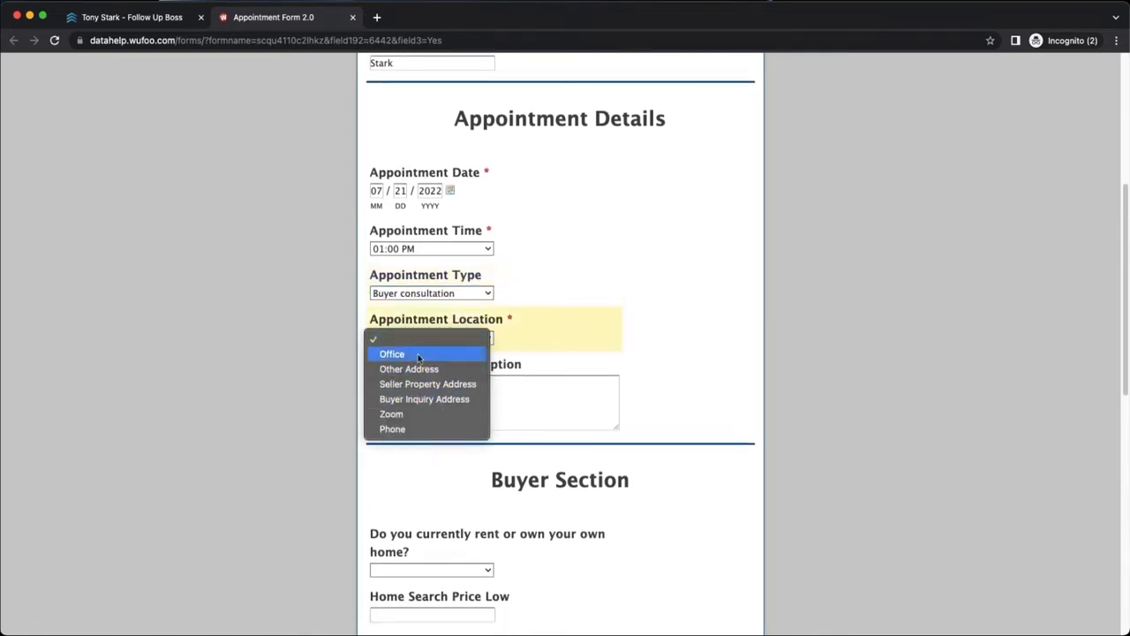
pyautogui.click(422, 354)
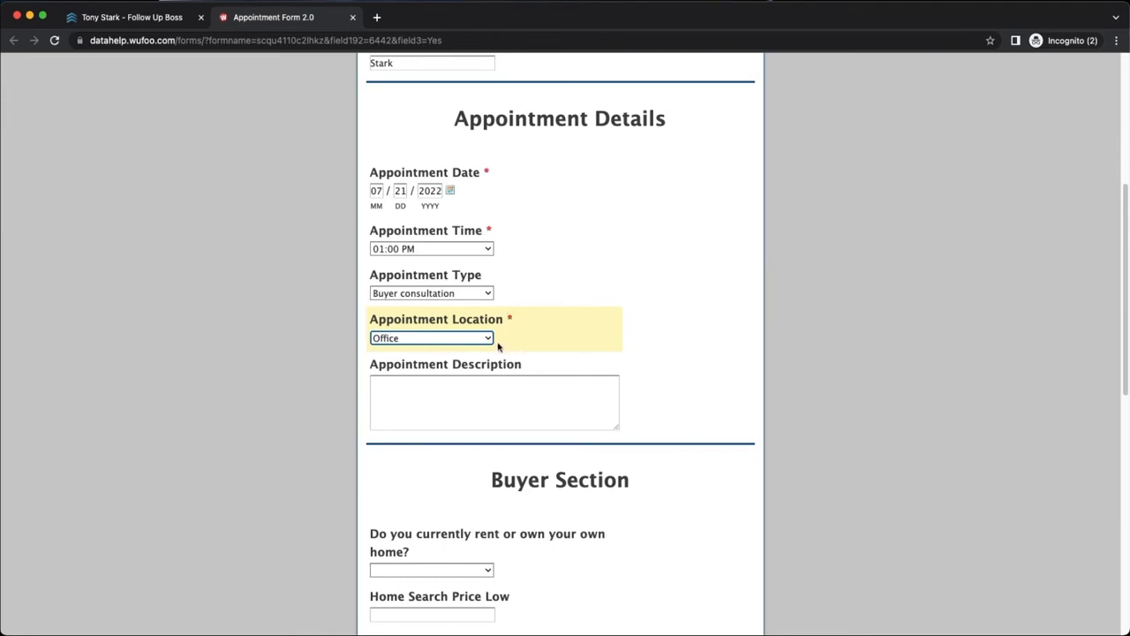
# Activate the empty Appointment Description field and review the lead and appointment entries above it
pyautogui.scroll(-1, 451, 344)
pyautogui.click(454, 364)
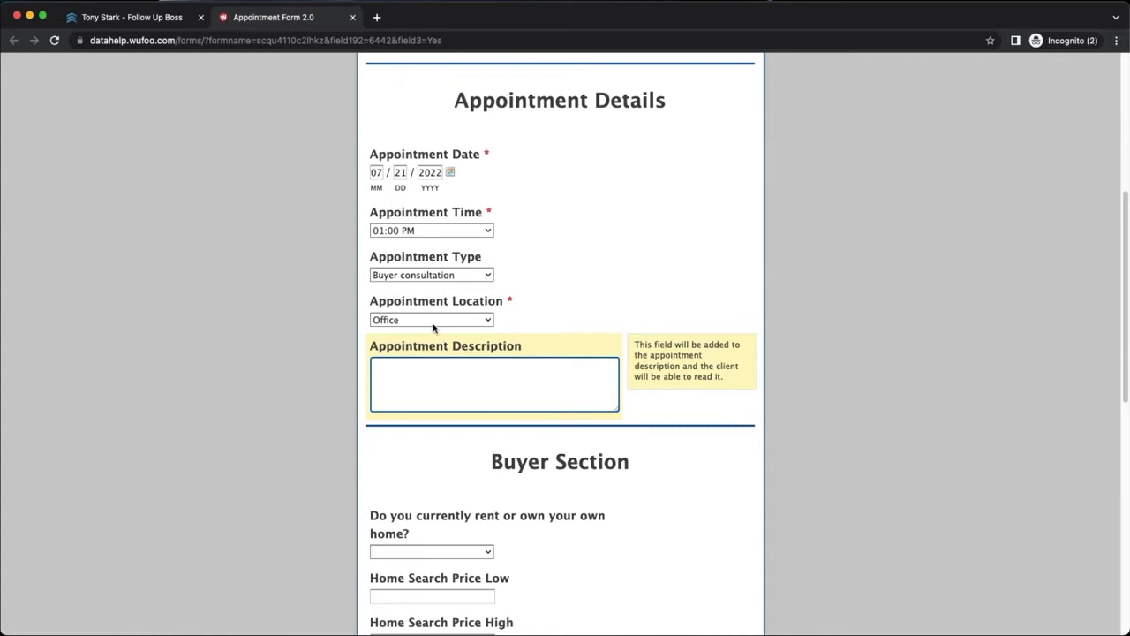
pyautogui.scroll(3, 436, 325)
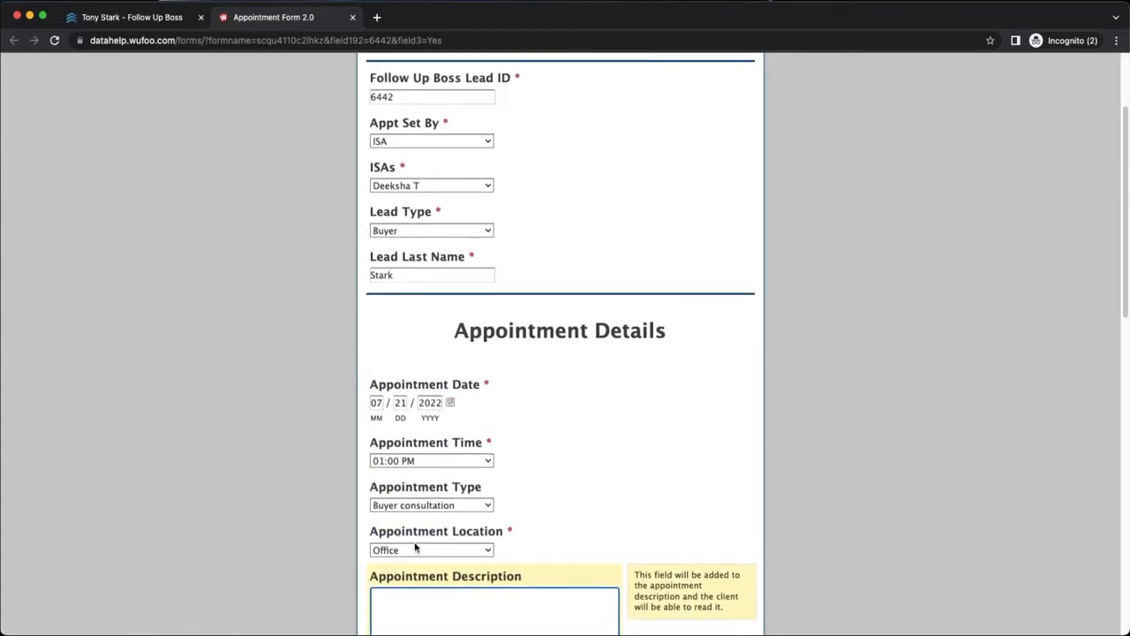
# Review the appointment entries and the guidance beside the Appointment Description field, down to the start of the Buyer Section
pyautogui.scroll(-1, 415, 548)
pyautogui.scroll(-2, 427, 540)
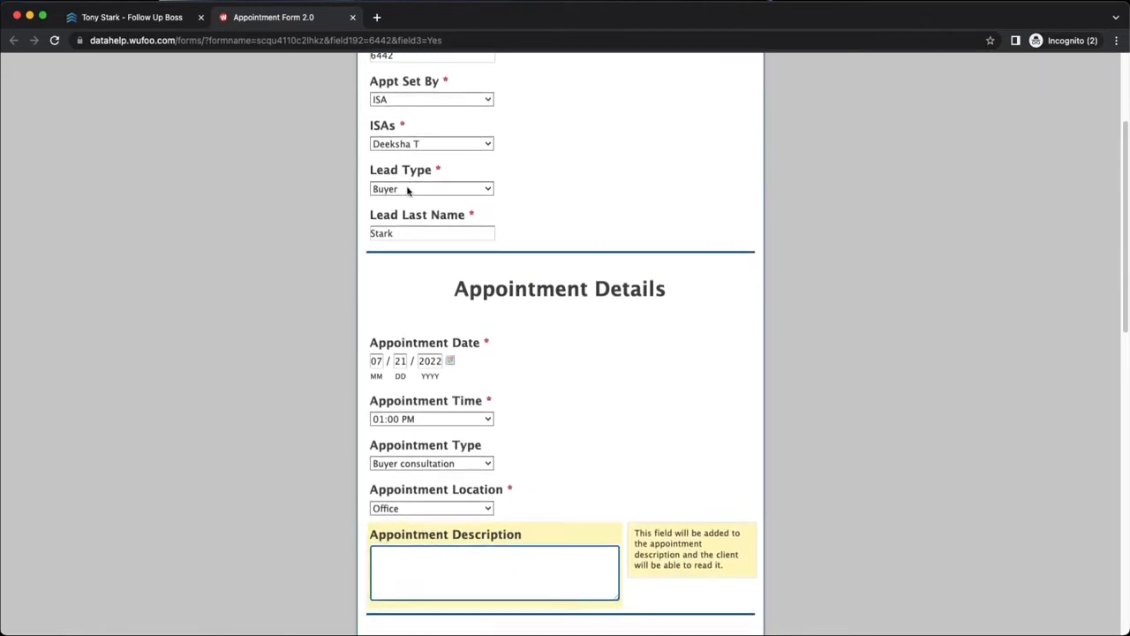
pyautogui.scroll(-1, 442, 517)
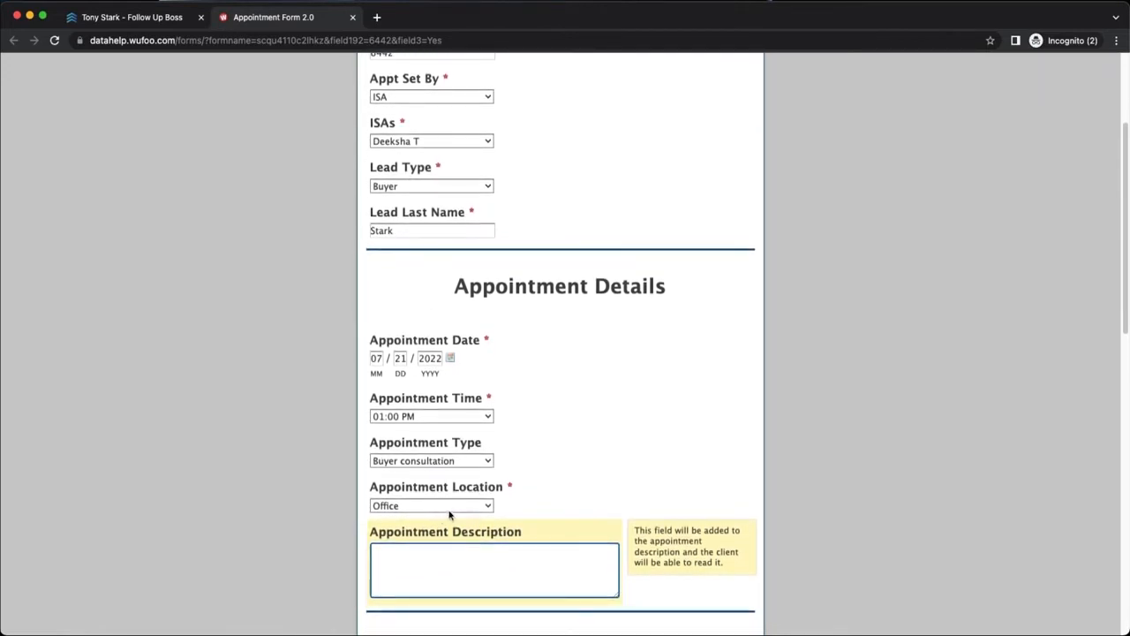
pyautogui.scroll(-2, 454, 521)
pyautogui.scroll(-1, 453, 519)
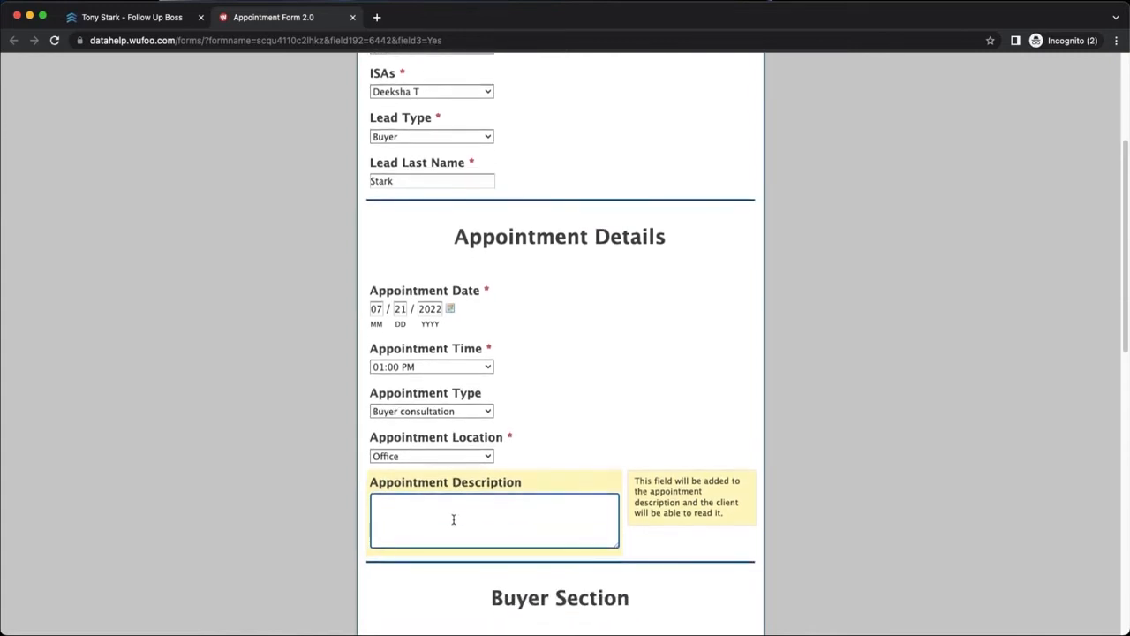
pyautogui.scroll(-1, 449, 495)
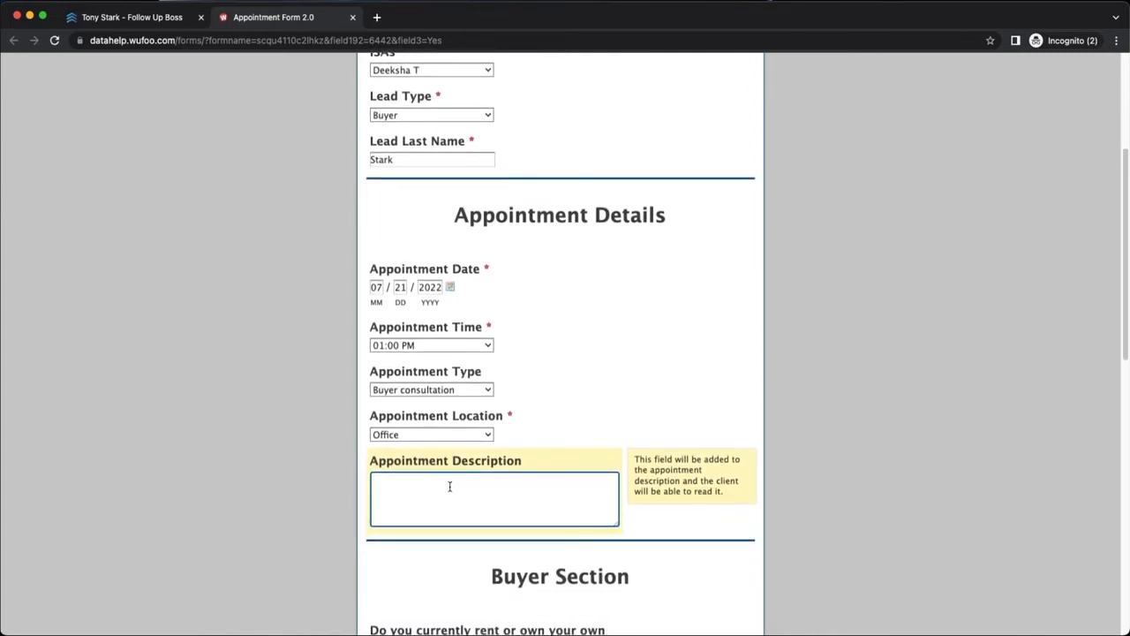
pyautogui.scroll(-2, 454, 459)
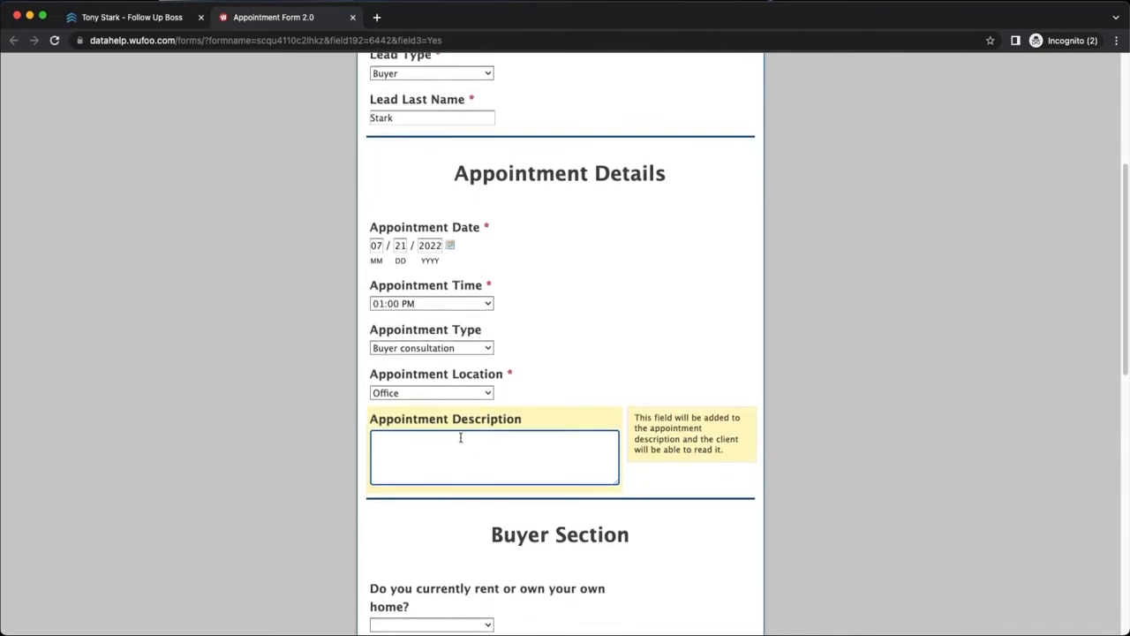
pyautogui.scroll(-8, 457, 439)
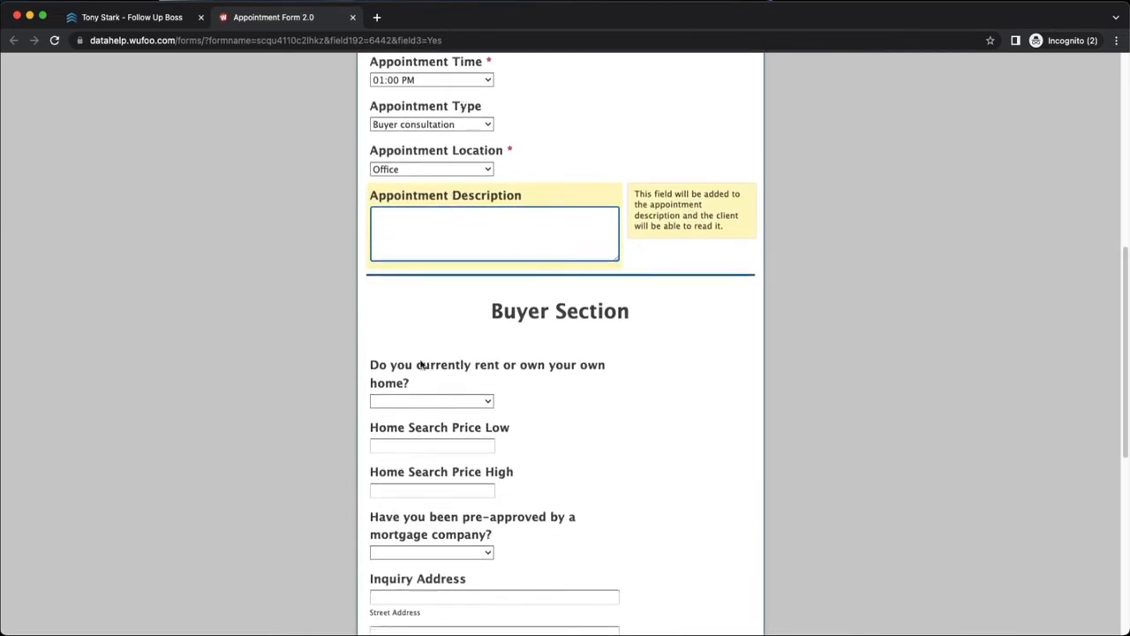
# Set the buyer's Home Search Price Low to 500000 and Home Search Price High to 600000
pyautogui.scroll(-1, 423, 354)
pyautogui.click(420, 321)
pyautogui.scroll(-6, 477, 354)
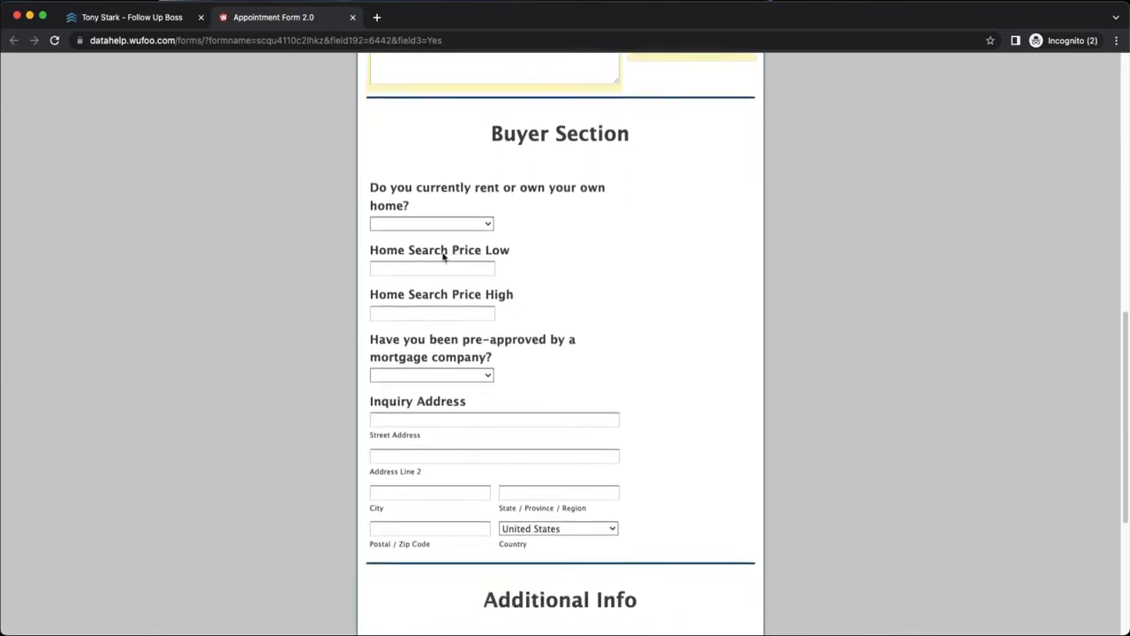
pyautogui.click(426, 265)
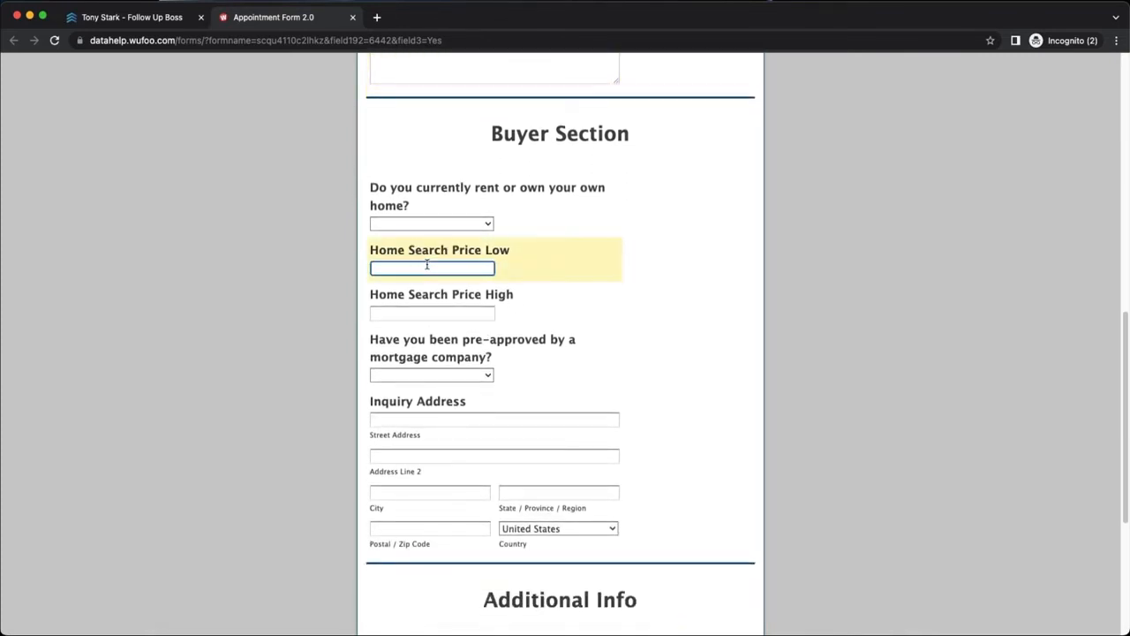
pyautogui.scroll(5, 429, 260)
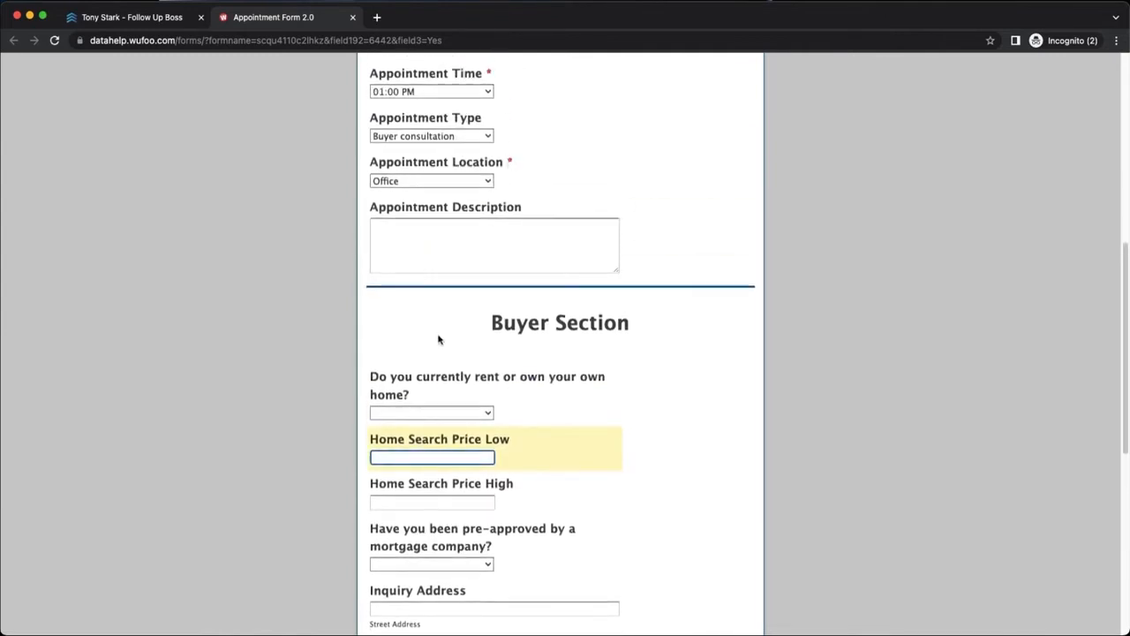
pyautogui.scroll(-3, 437, 340)
pyautogui.scroll(-1, 422, 350)
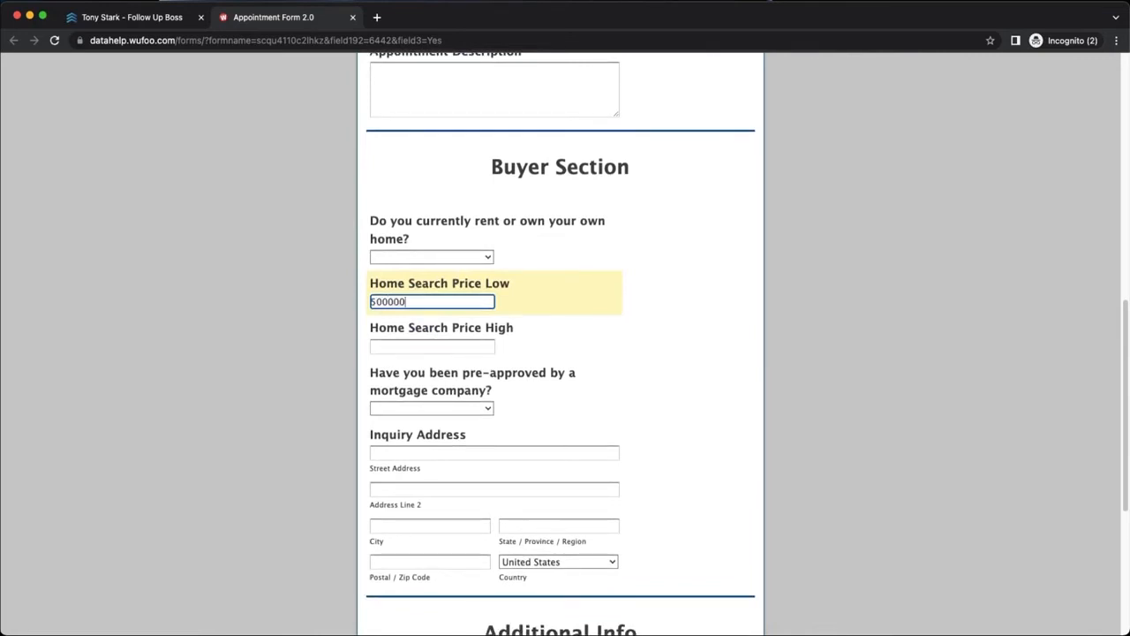
pyautogui.press('Tab')
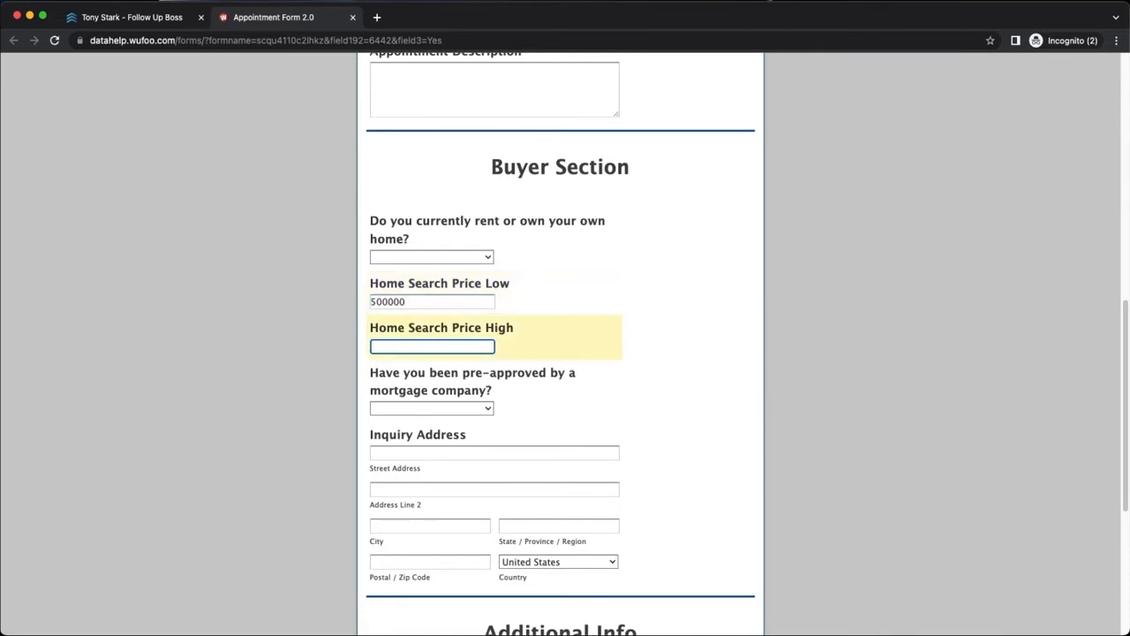
pyautogui.write('600000')
# Answer Yes to whether the buyer has been pre-approved by a mortgage company
pyautogui.scroll(-3, 262, 348)
pyautogui.click(430, 285)
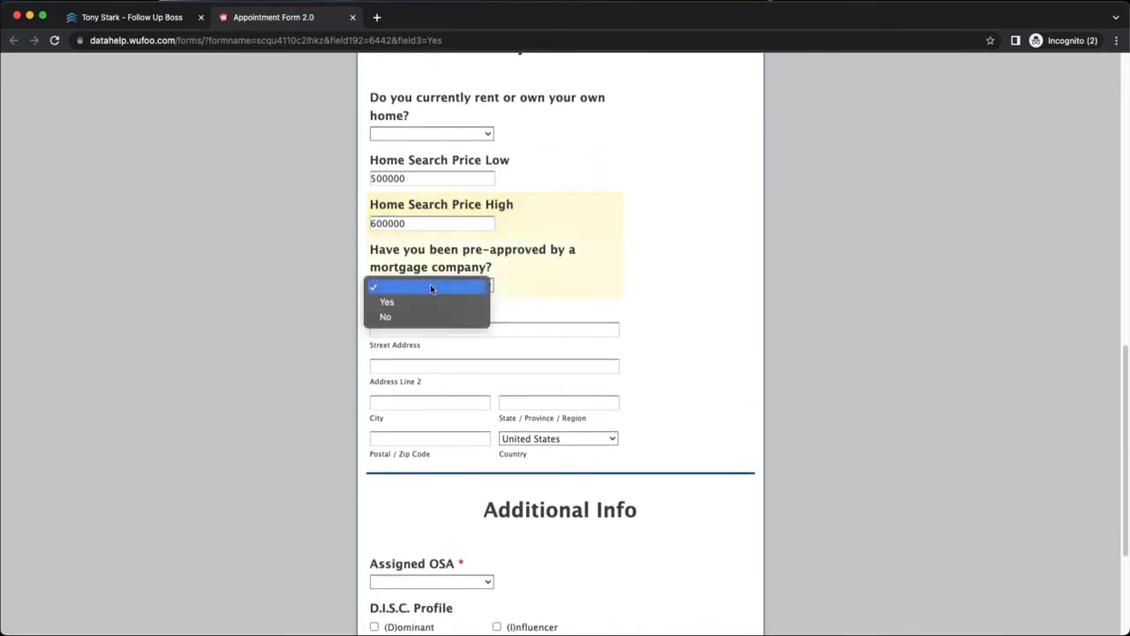
pyautogui.click(454, 301)
# Leave the Inquiry Address empty, check the earlier entries, and choose the third listed agent as Assigned OSA
pyautogui.scroll(-2, 571, 287)
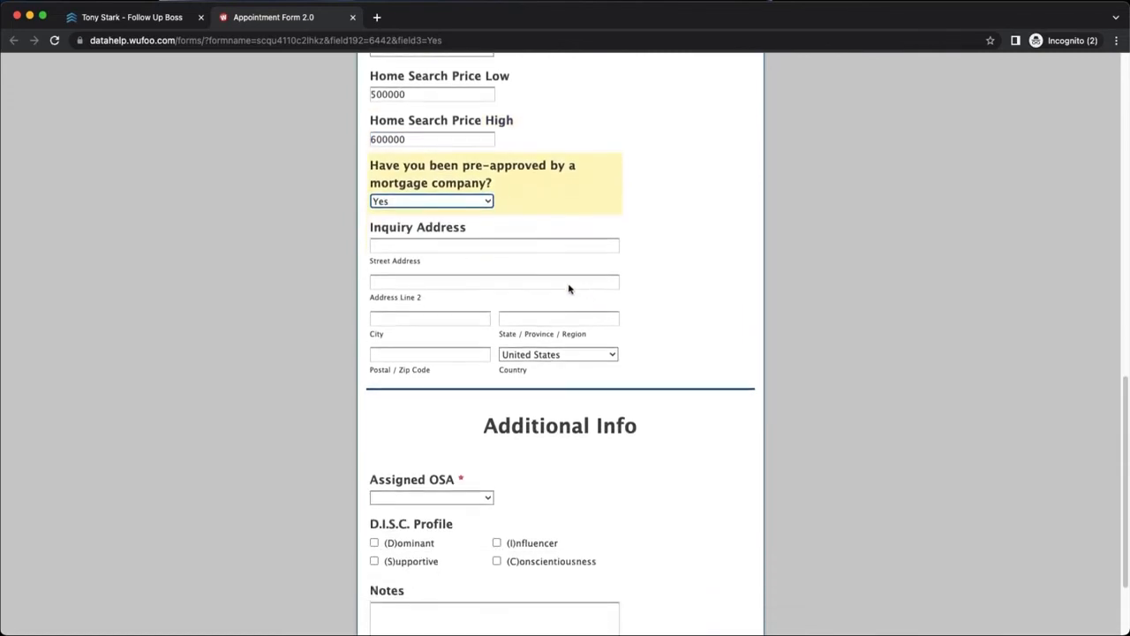
pyautogui.scroll(-1, 622, 288)
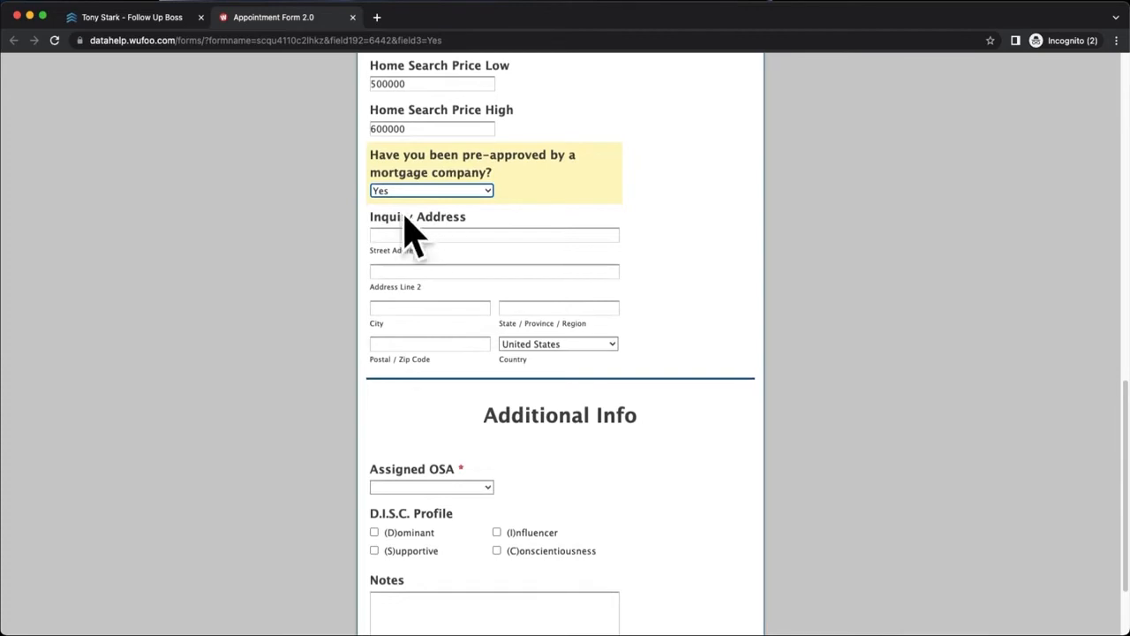
pyautogui.scroll(-1, 455, 295)
pyautogui.scroll(-2, 455, 295)
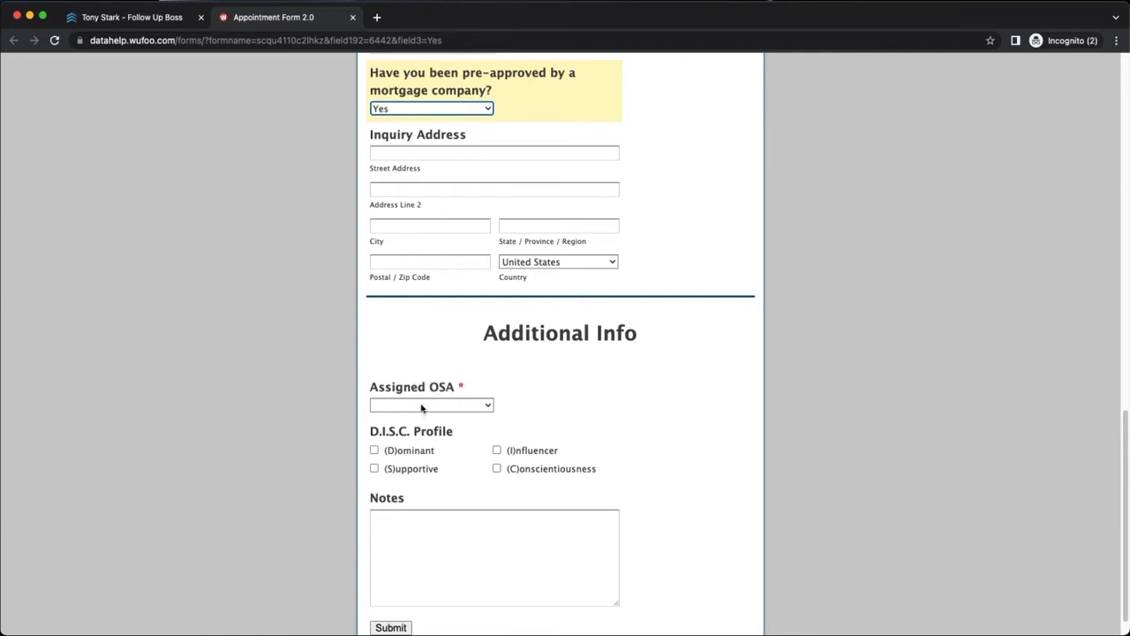
pyautogui.scroll(15, 422, 402)
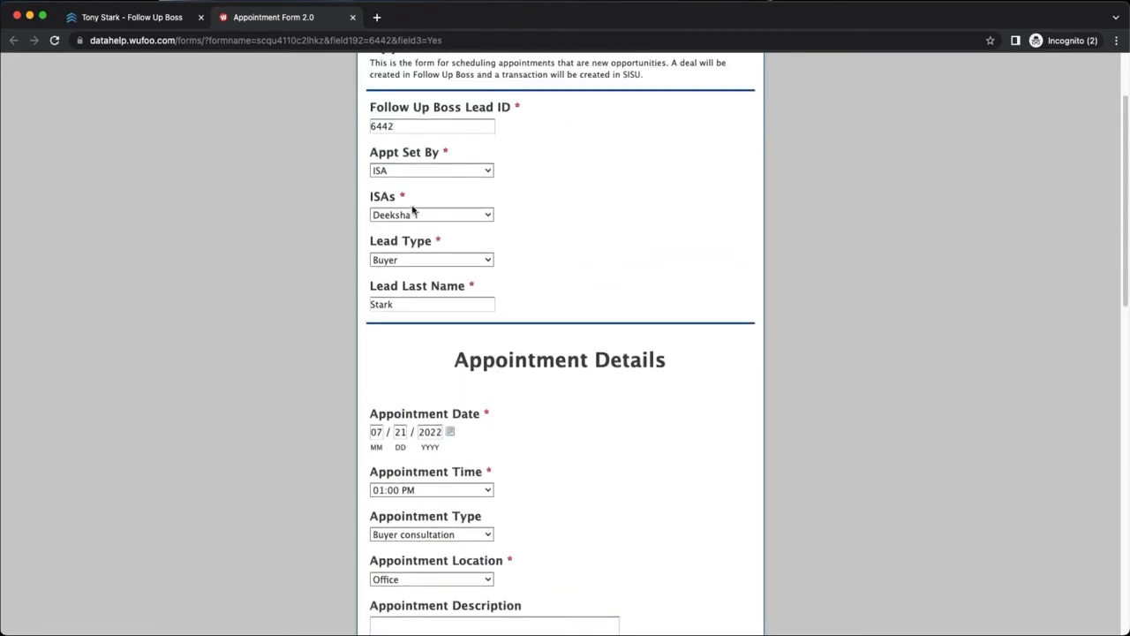
pyautogui.scroll(-5, 413, 212)
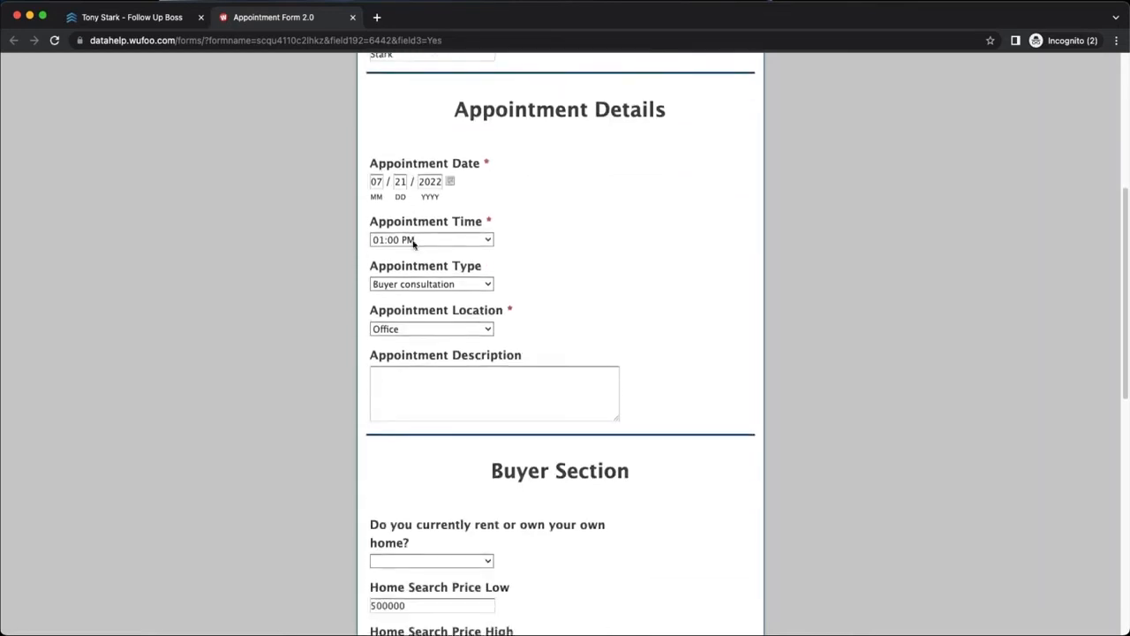
pyautogui.scroll(-12, 412, 243)
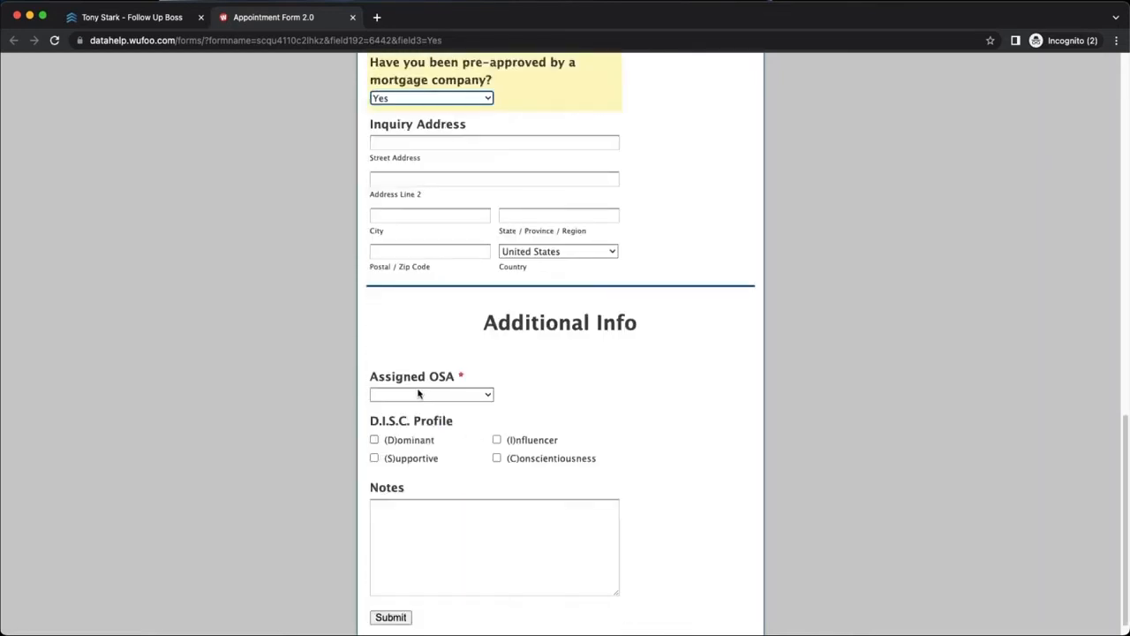
pyautogui.click(427, 396)
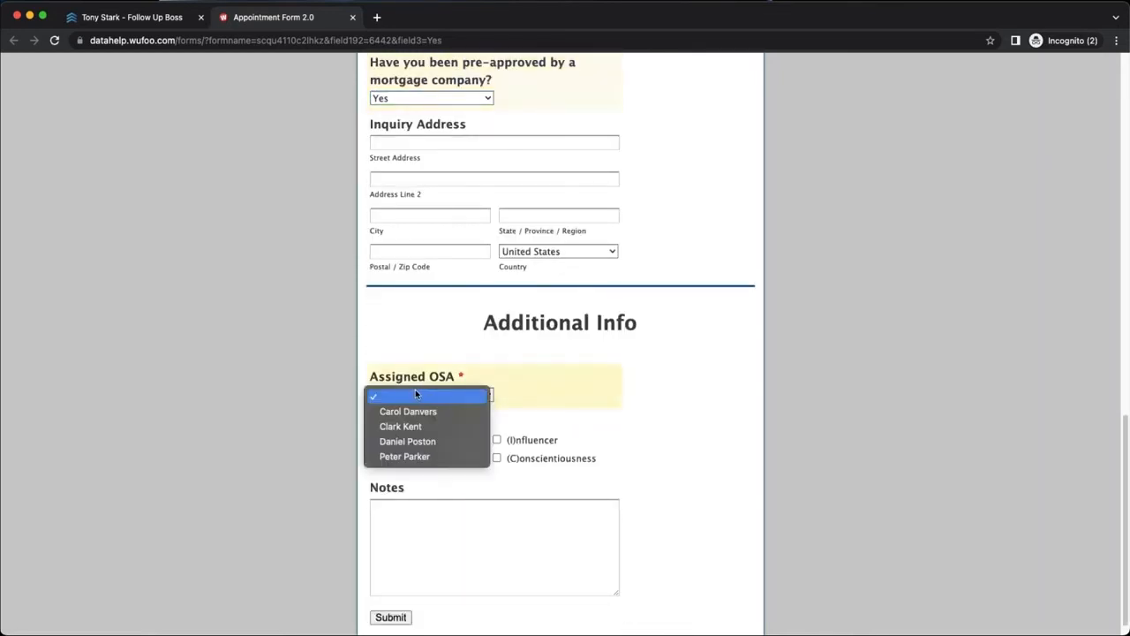
pyautogui.click(411, 443)
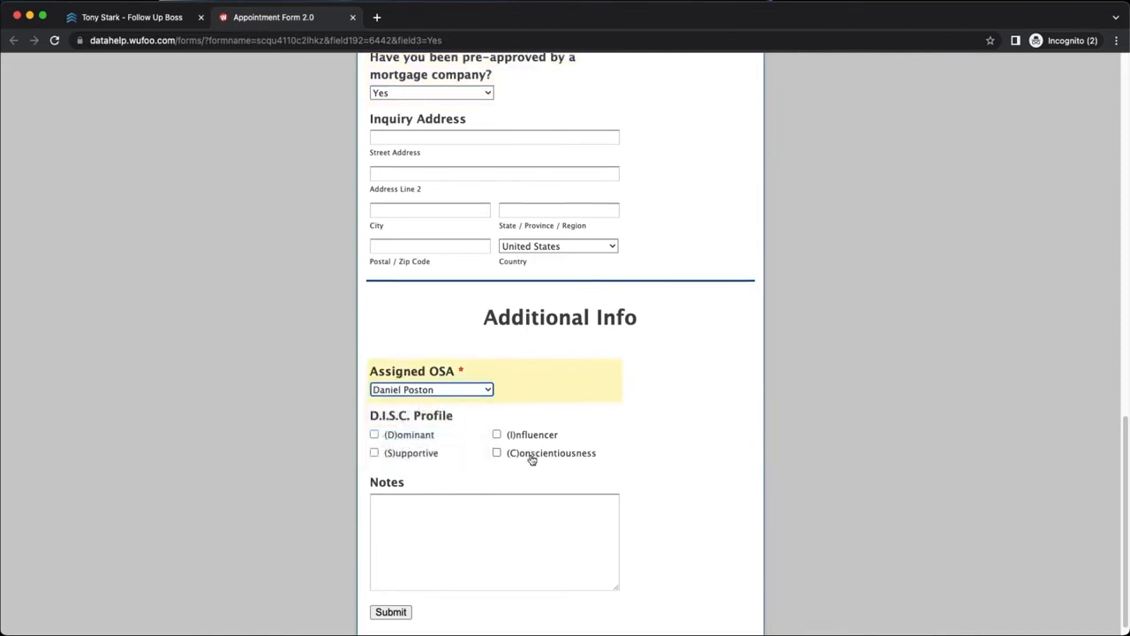
# Mark the D.I.S.C. Profile as (D)ominant and (I)nfluencer, leave the notes empty, and submit the appointment form
pyautogui.scroll(-1, 533, 457)
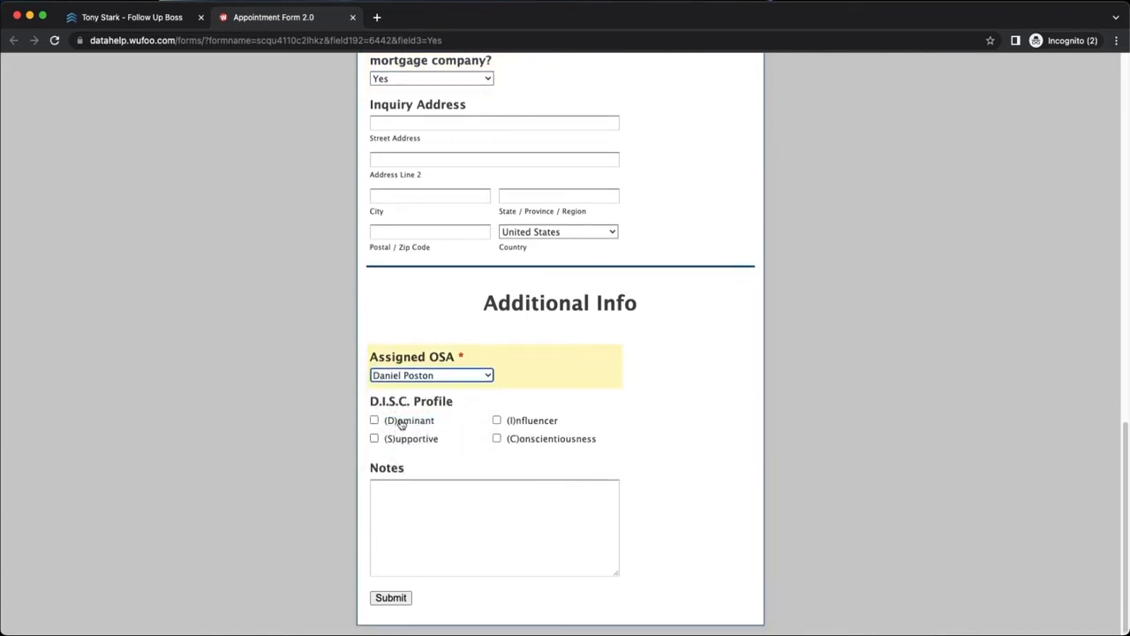
pyautogui.click(402, 423)
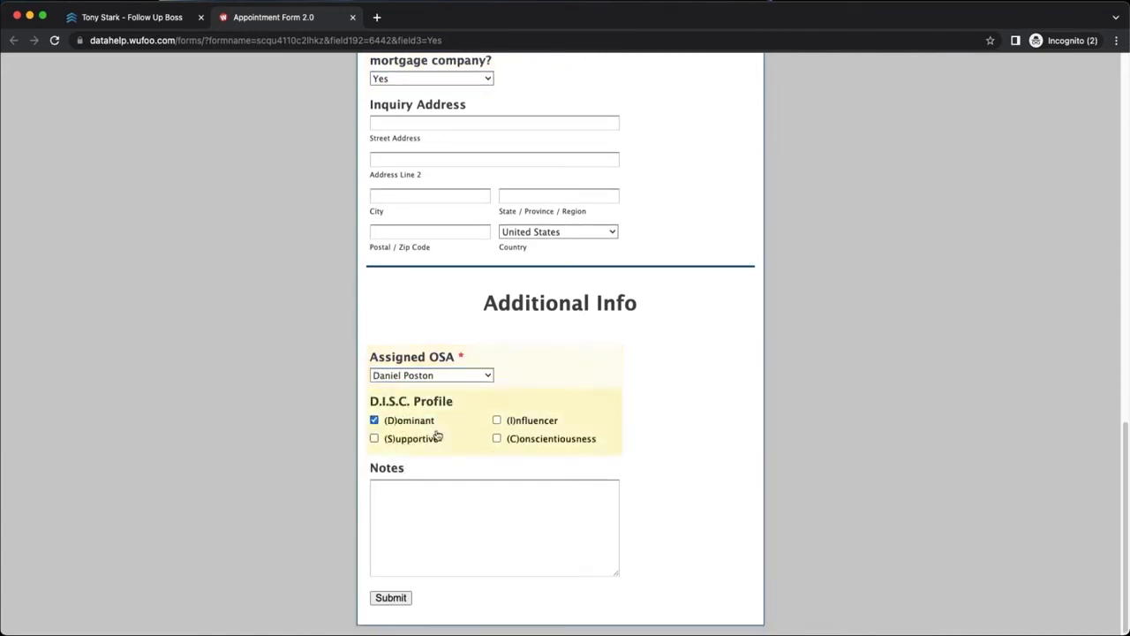
pyautogui.click(514, 421)
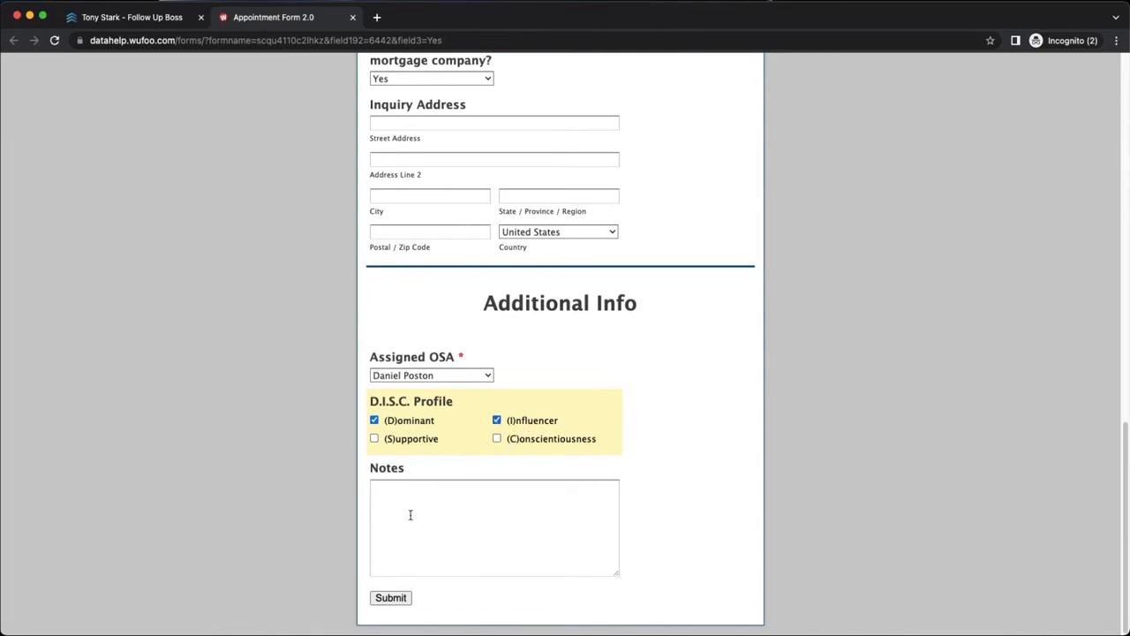
pyautogui.click(400, 598)
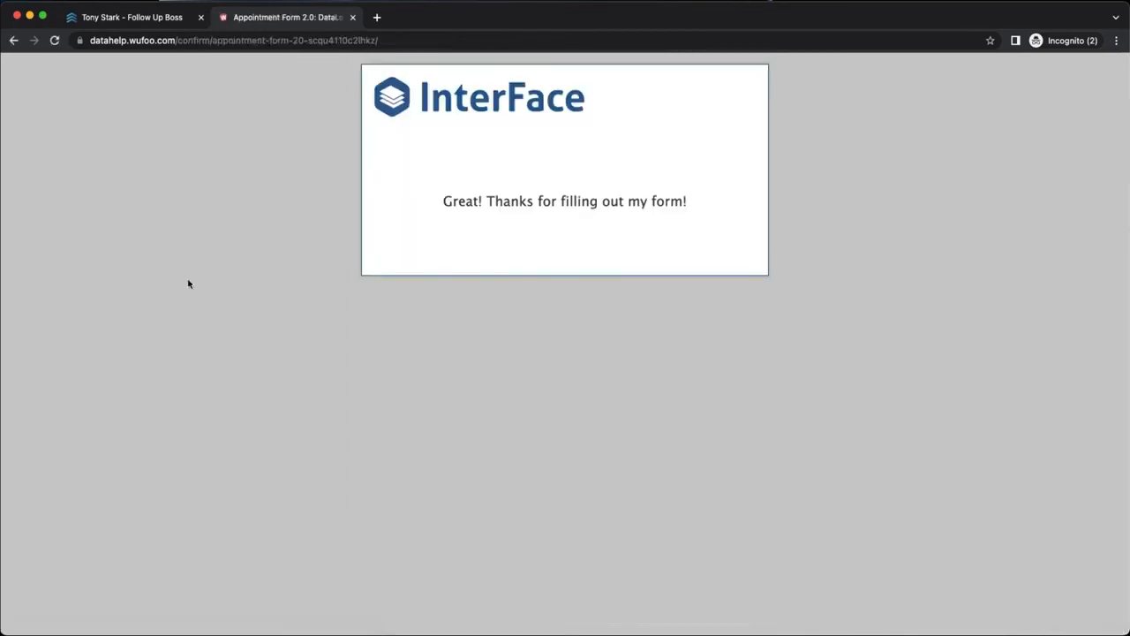
# Switch to the lead's Follow Up Boss profile and examine the form entry note, background, appointment, deal and collaborators
pyautogui.click(155, 23)
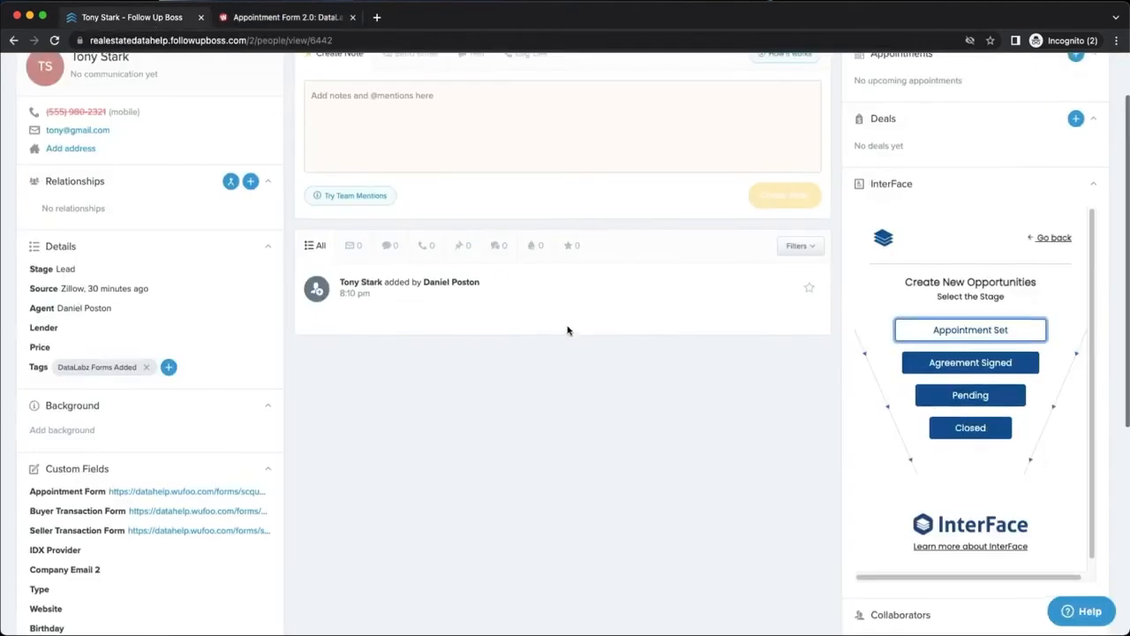
pyautogui.scroll(2, 570, 333)
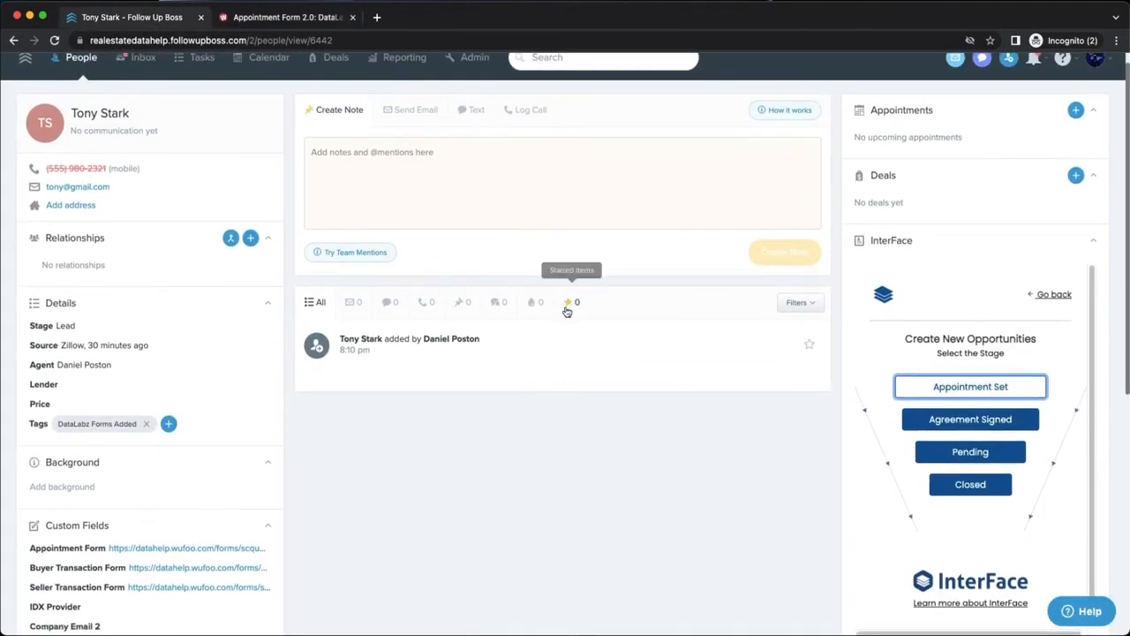
pyautogui.scroll(-5, 500, 359)
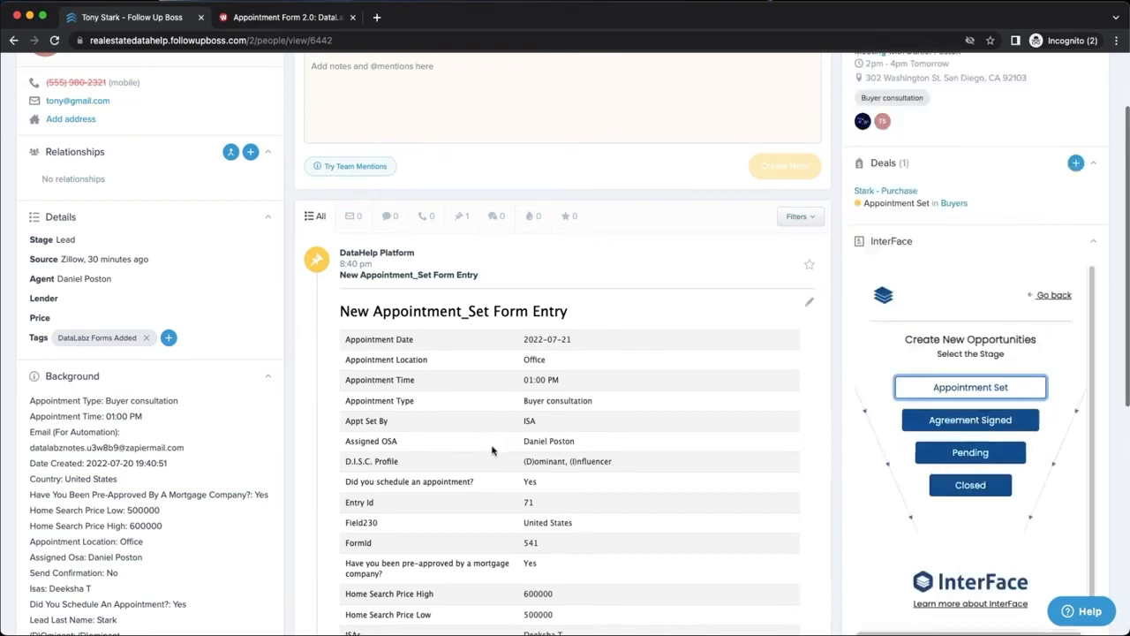
pyautogui.scroll(-1, 527, 425)
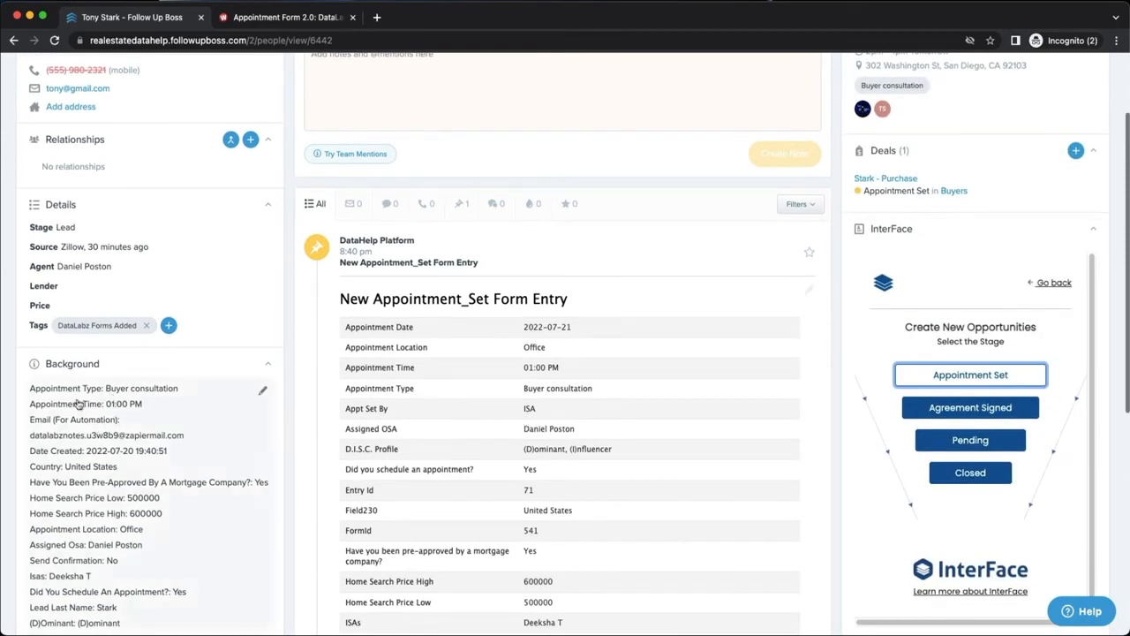
pyautogui.scroll(-4, 53, 458)
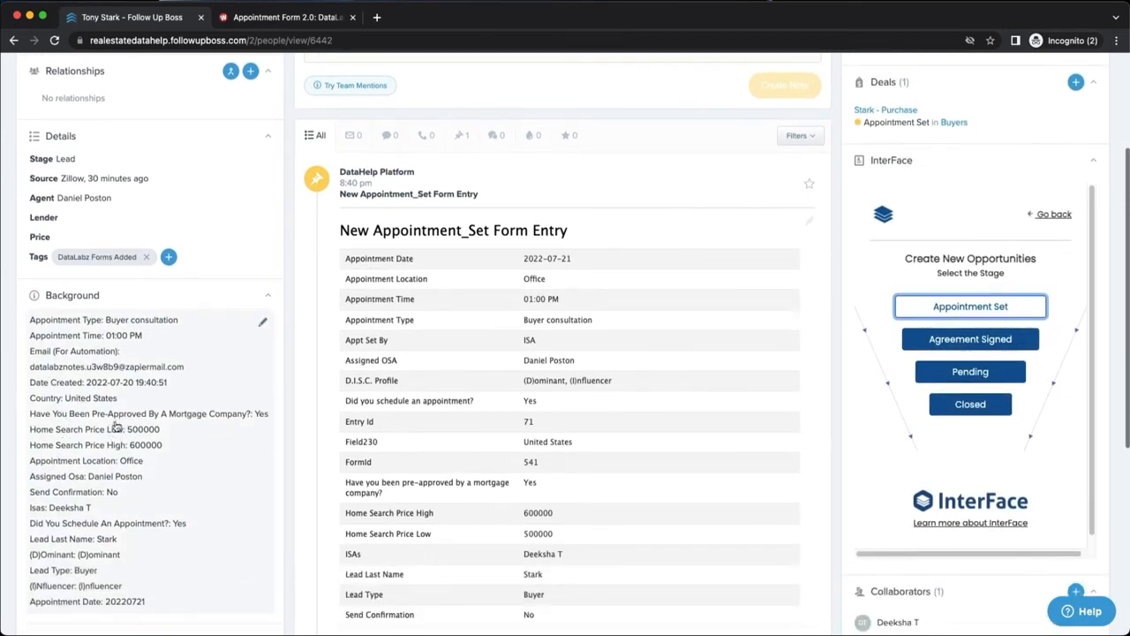
pyautogui.scroll(6, 129, 418)
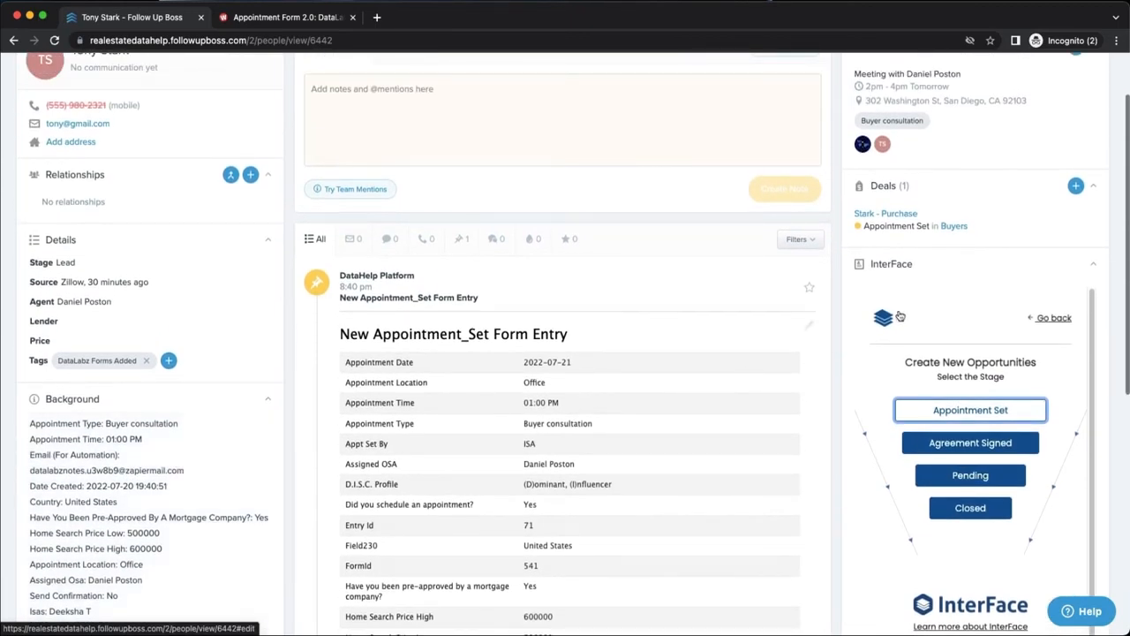
pyautogui.scroll(5, 901, 317)
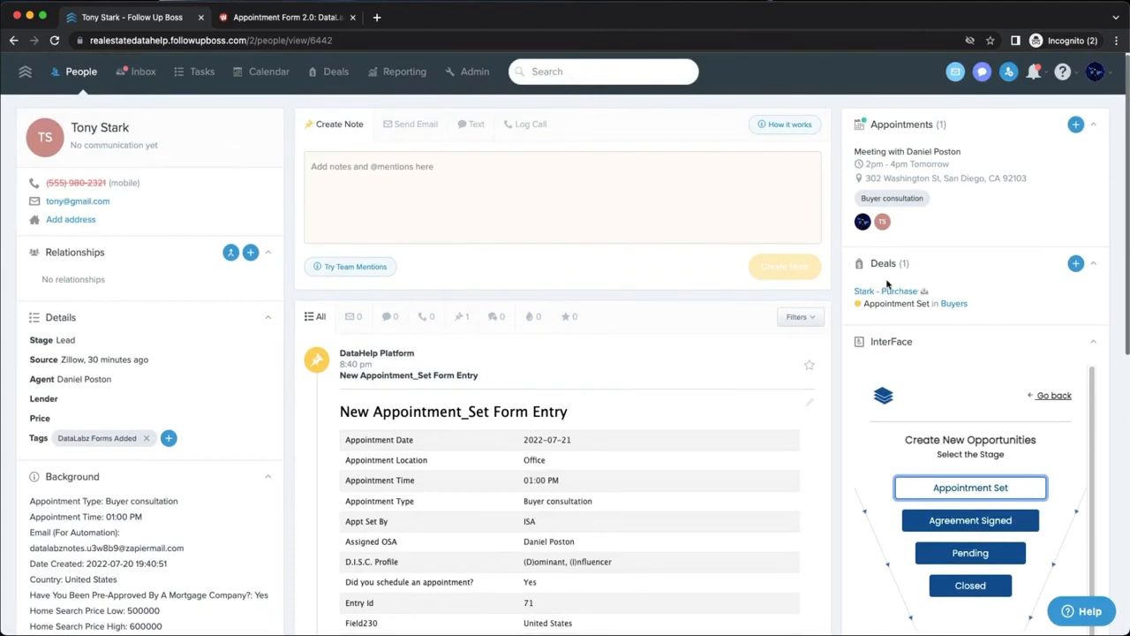
pyautogui.scroll(-10, 665, 444)
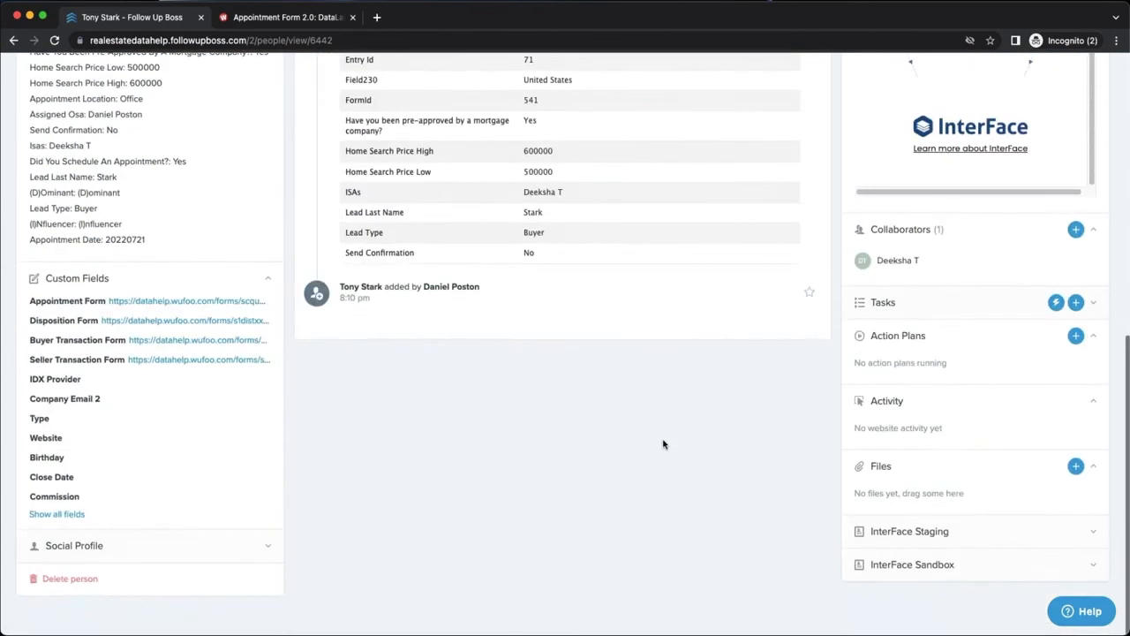
pyautogui.scroll(1, 657, 440)
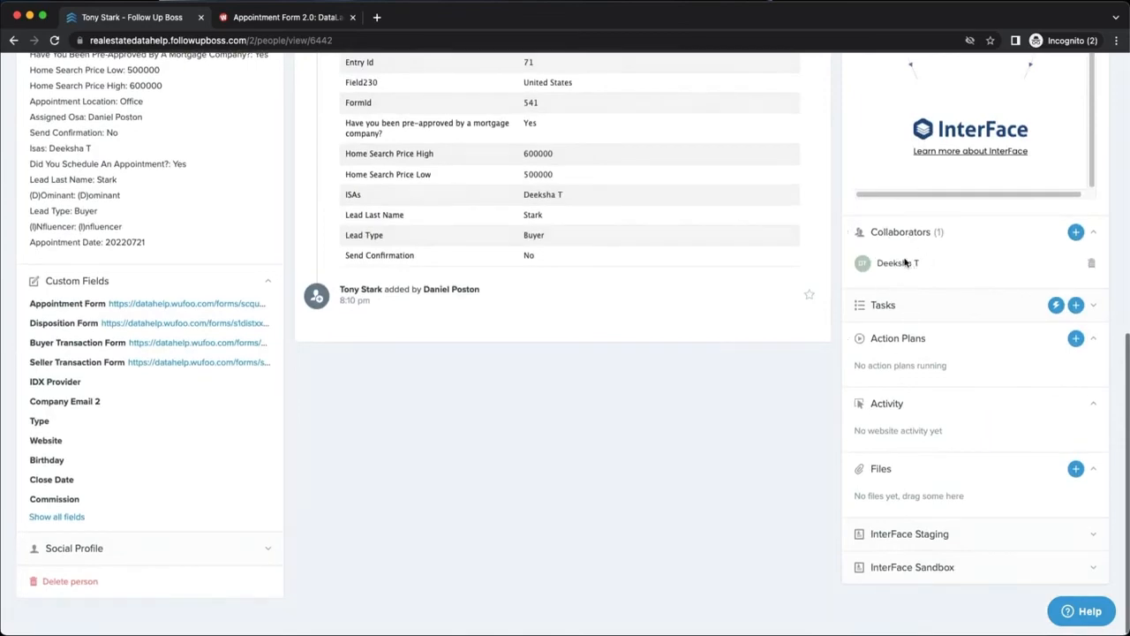
# Open the lead's buyer consultation appointment to view its details
pyautogui.scroll(10, 833, 283)
pyautogui.scroll(2, 780, 280)
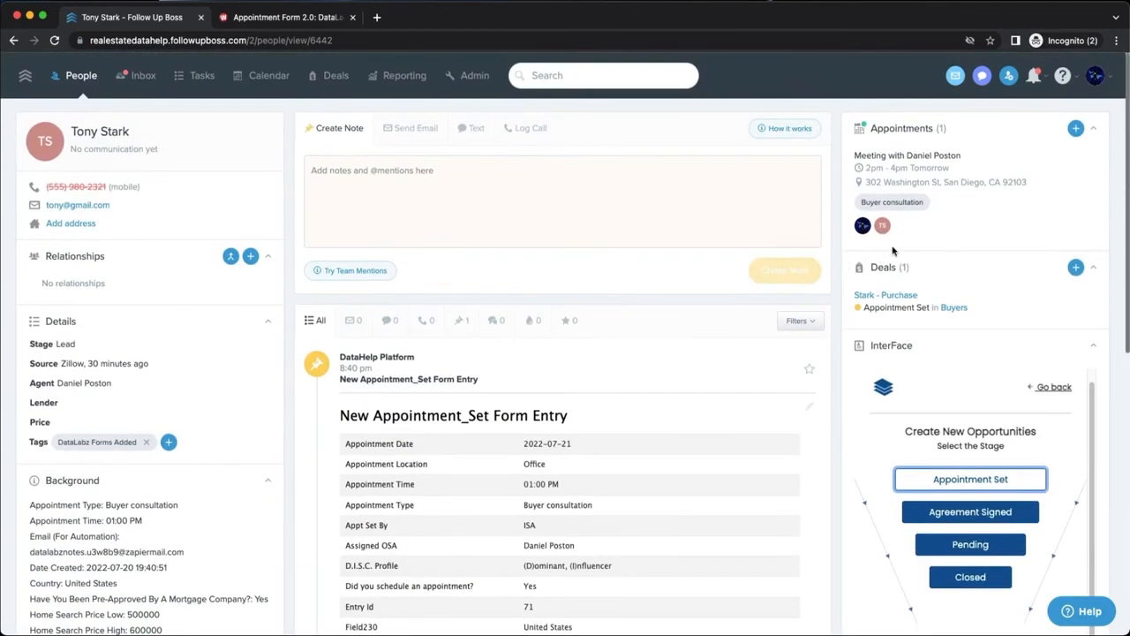
pyautogui.click(916, 161)
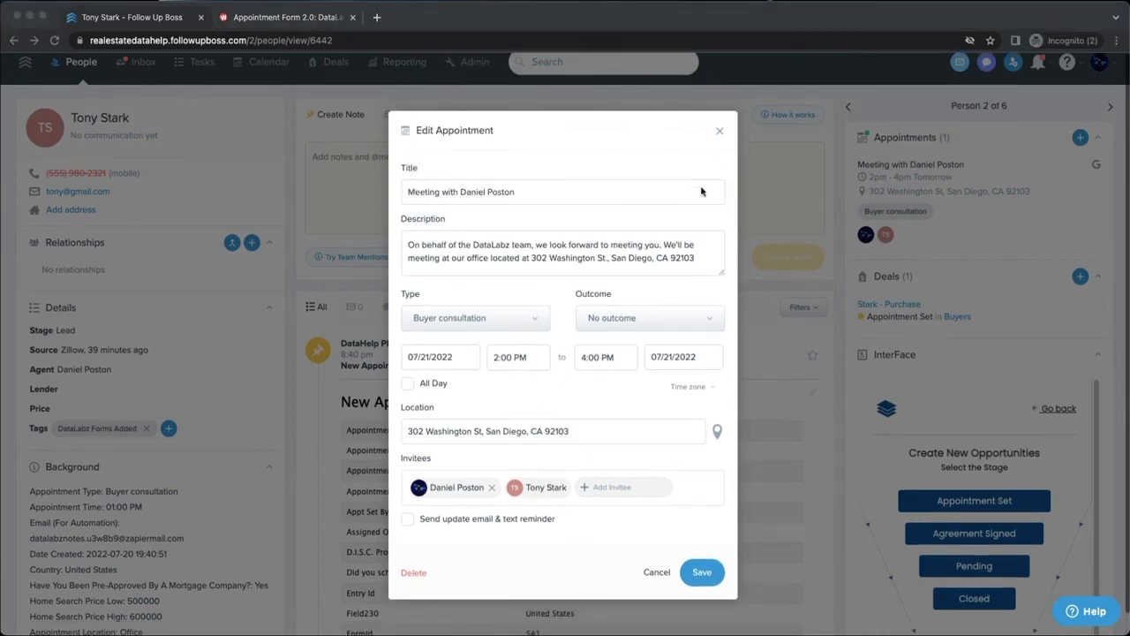
# Close the appointment details without changes and review the lead's tags, background and the full Appointment_Set form entry note
pyautogui.click(720, 133)
pyautogui.click(721, 134)
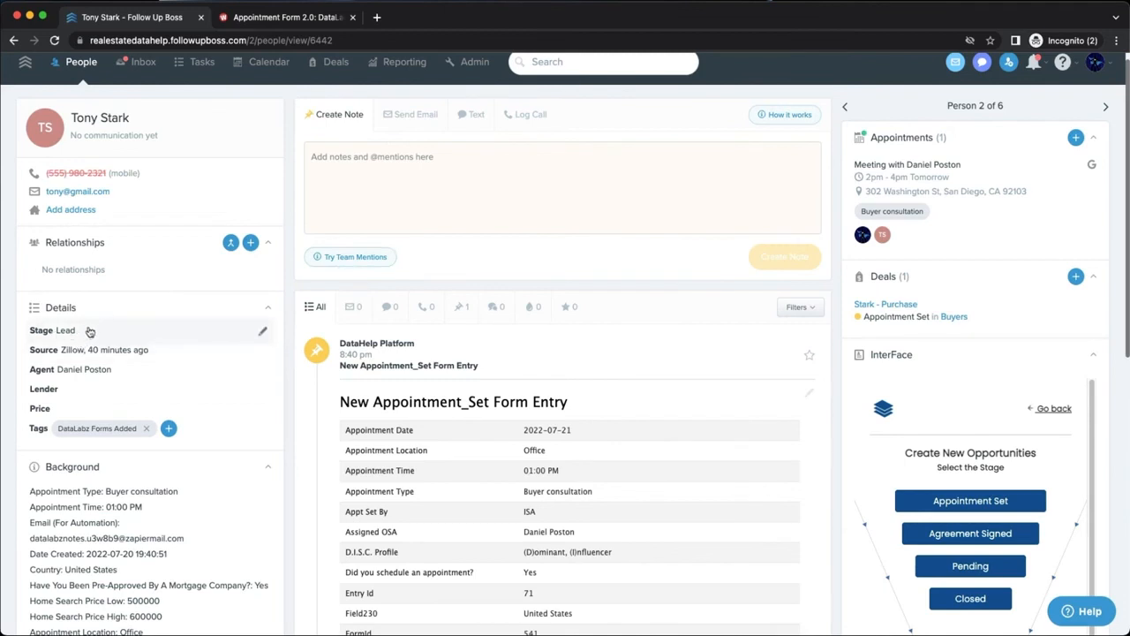
pyautogui.moveTo(128, 430)
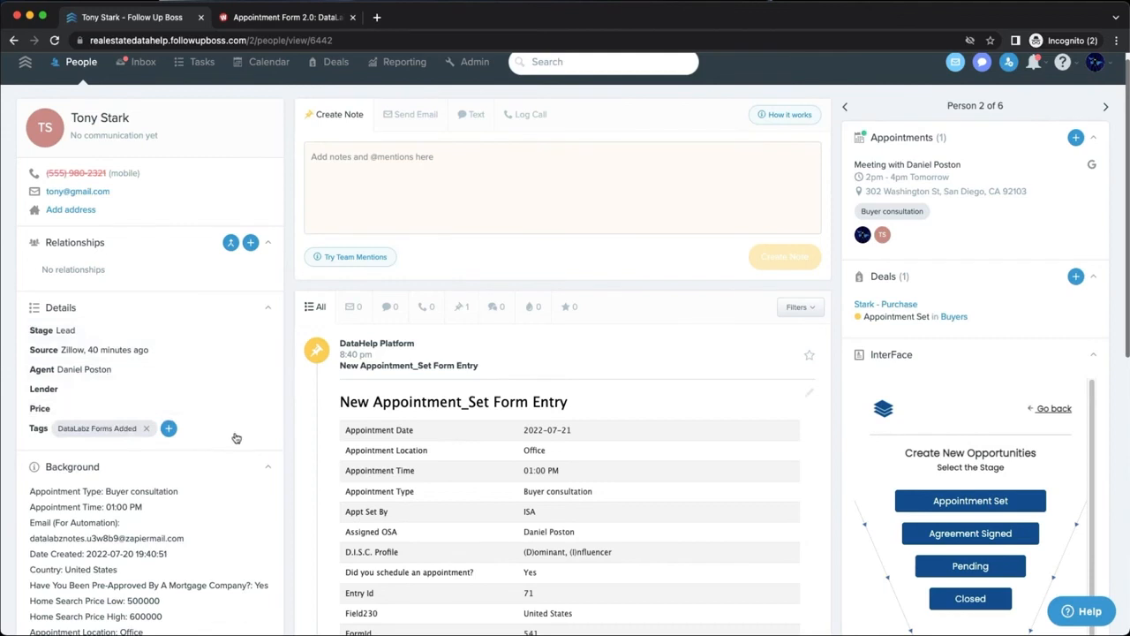
pyautogui.scroll(-2, 439, 470)
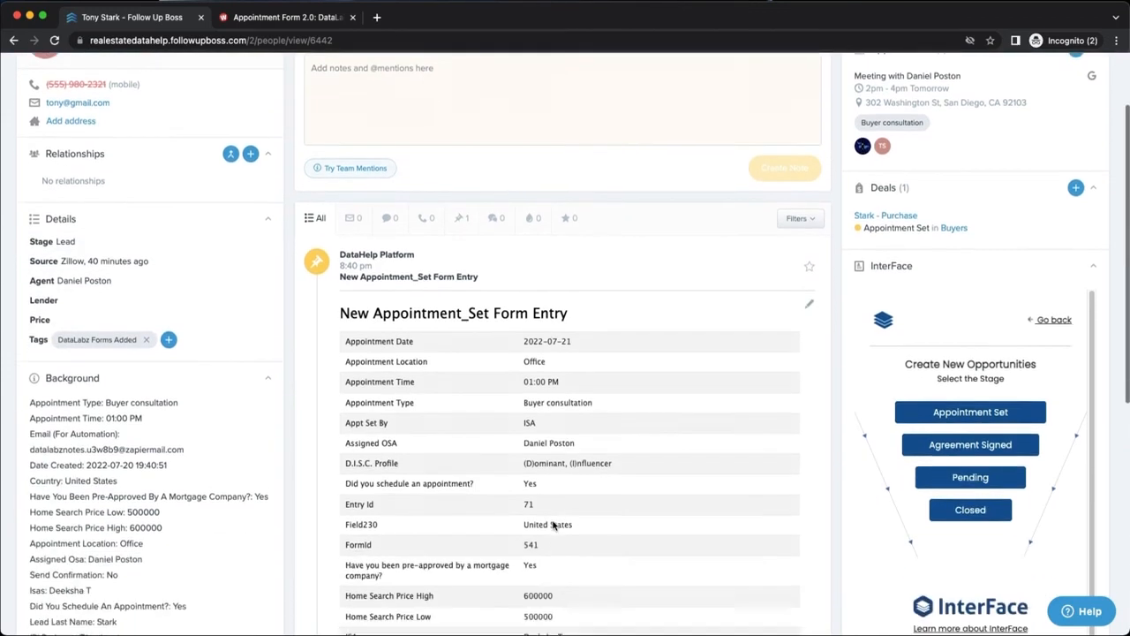
pyautogui.scroll(-1, 554, 525)
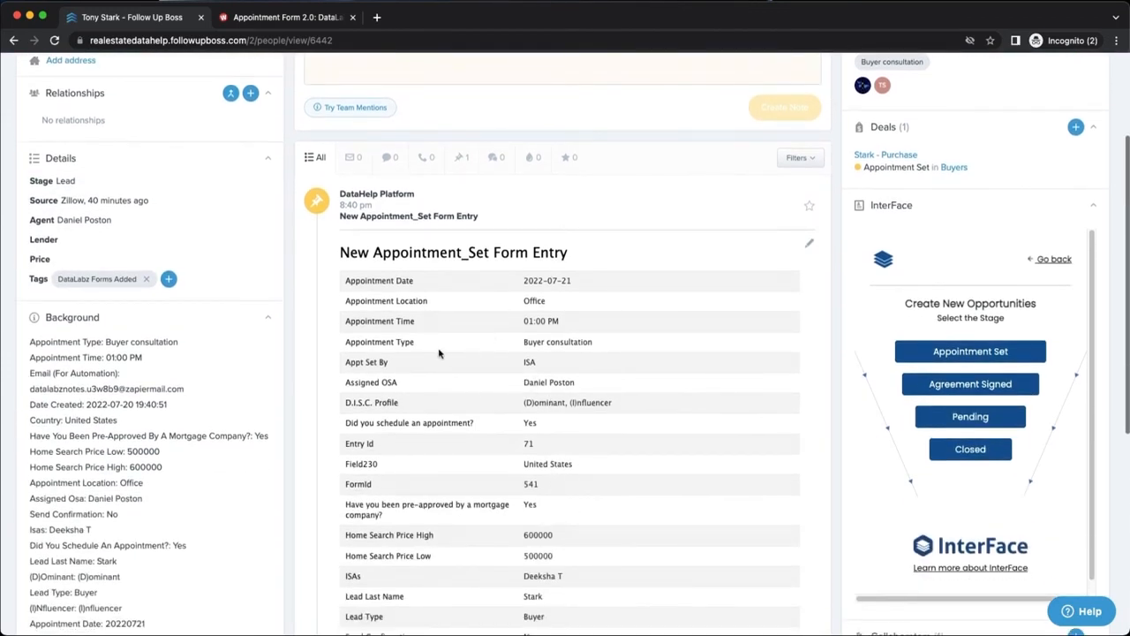
pyautogui.scroll(1, 548, 370)
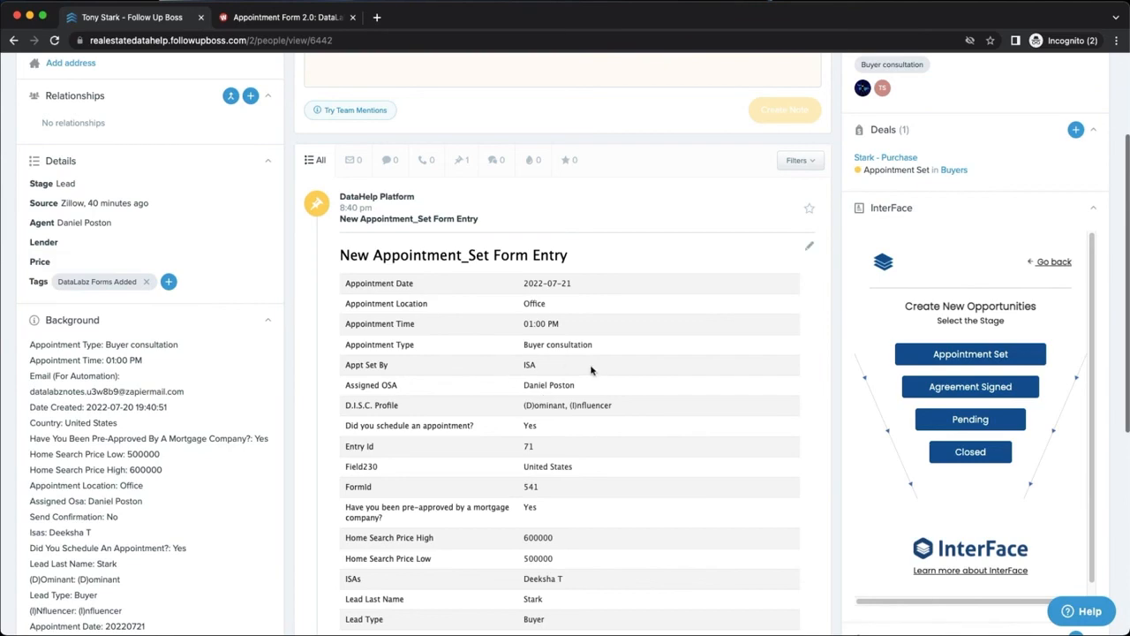
pyautogui.scroll(1, 319, 323)
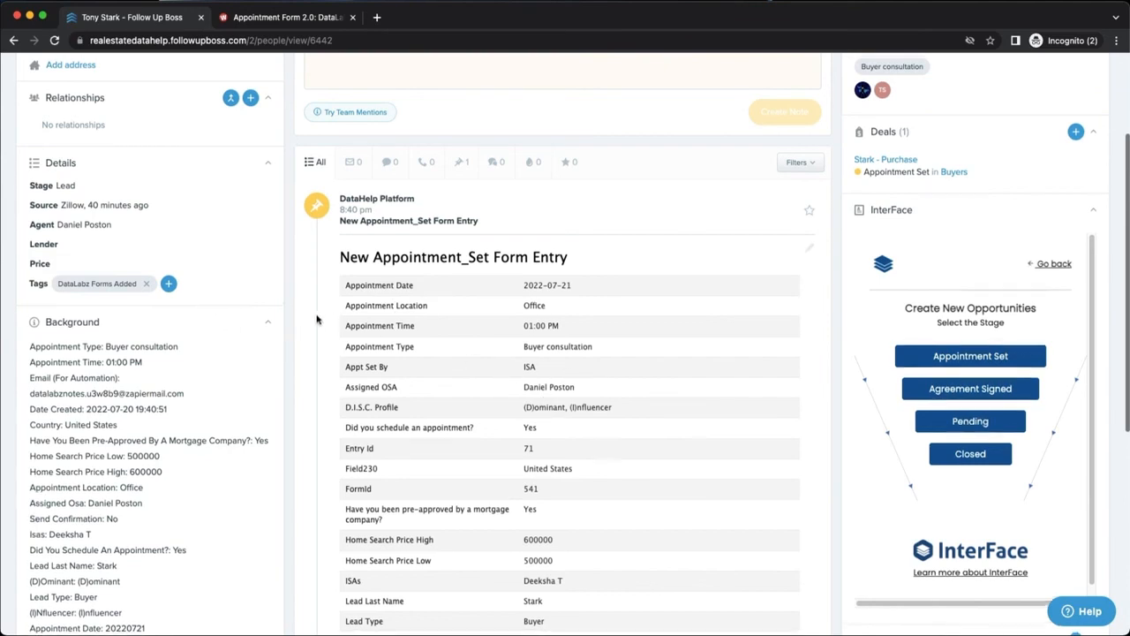
pyautogui.scroll(-1, 925, 431)
pyautogui.scroll(-3, 830, 518)
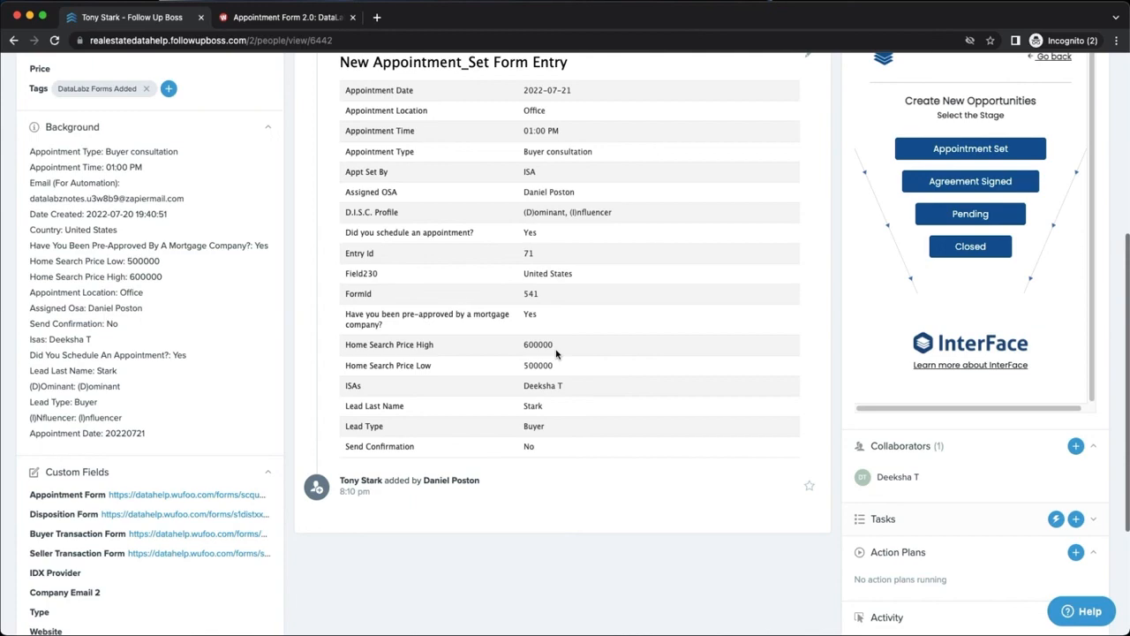
pyautogui.scroll(5, 561, 349)
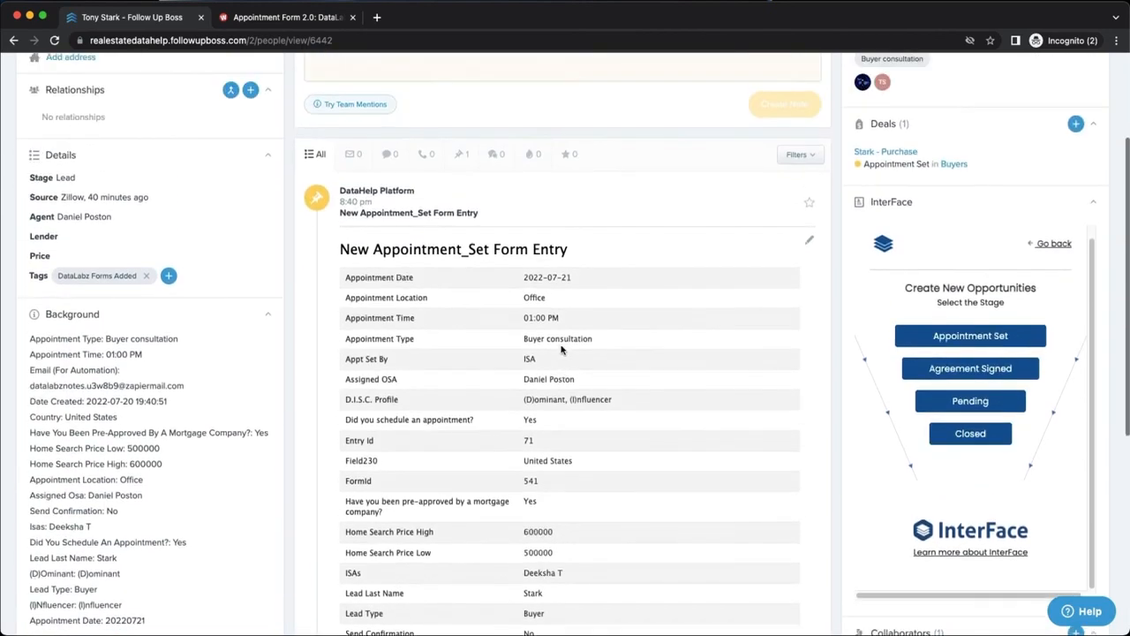